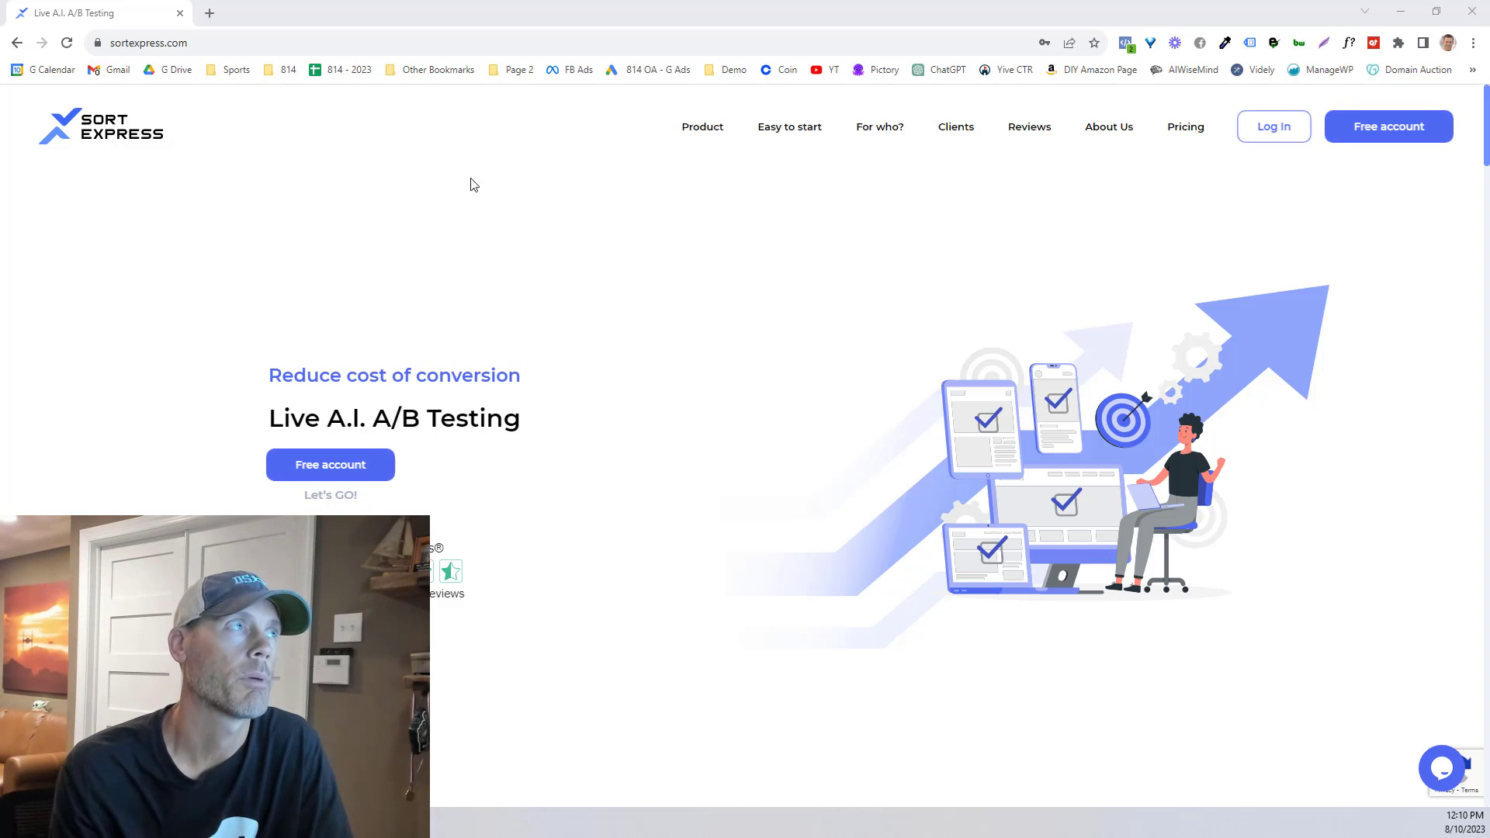
# Review the Pricing plans, then submit the Create a Free Account form.
pyautogui.click(1187, 128)
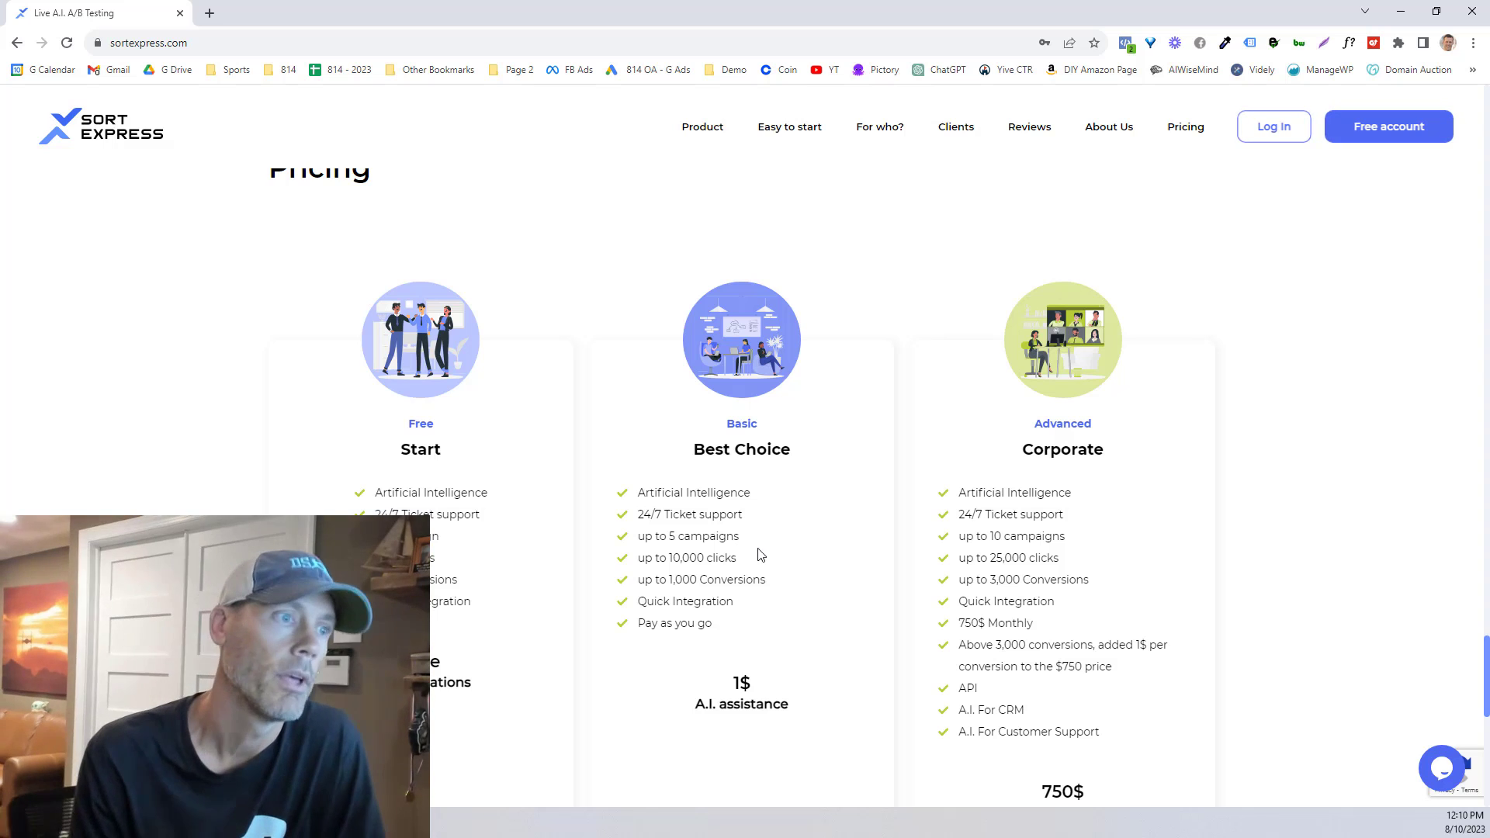
pyautogui.scroll(-2, 880, 537)
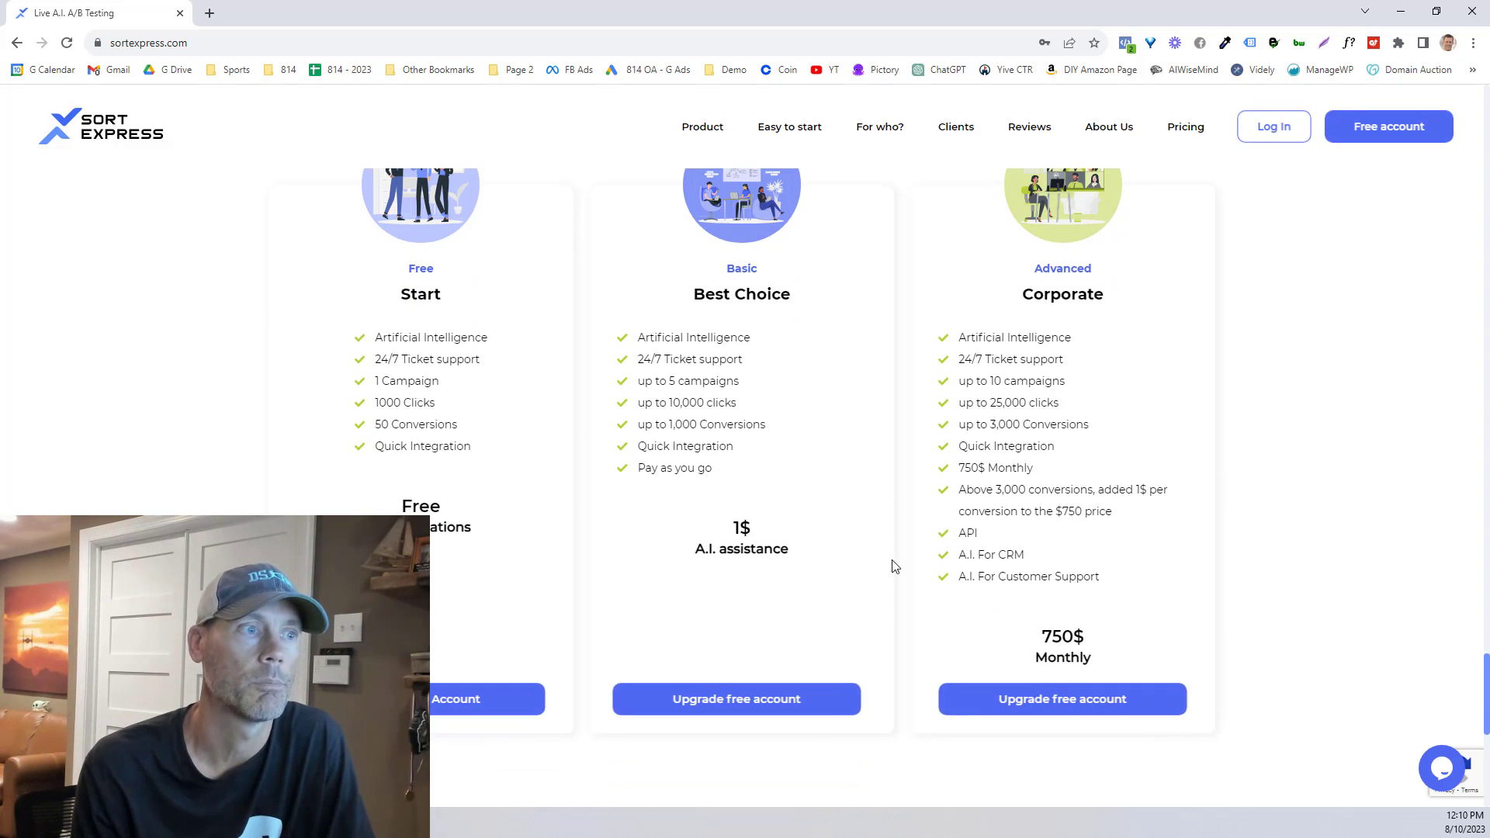
pyautogui.scroll(1, 885, 574)
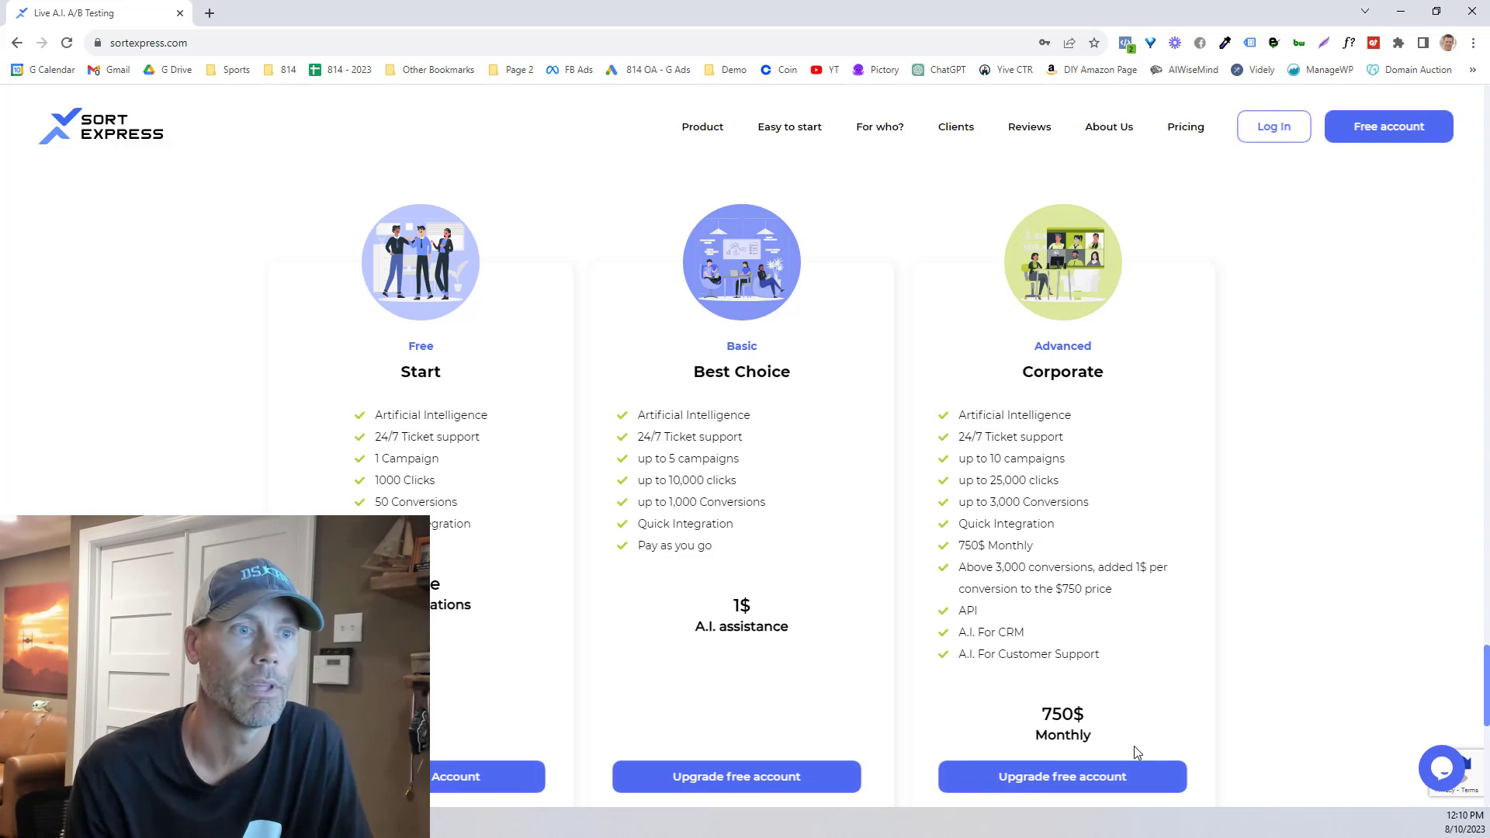
pyautogui.scroll(-8, 1293, 412)
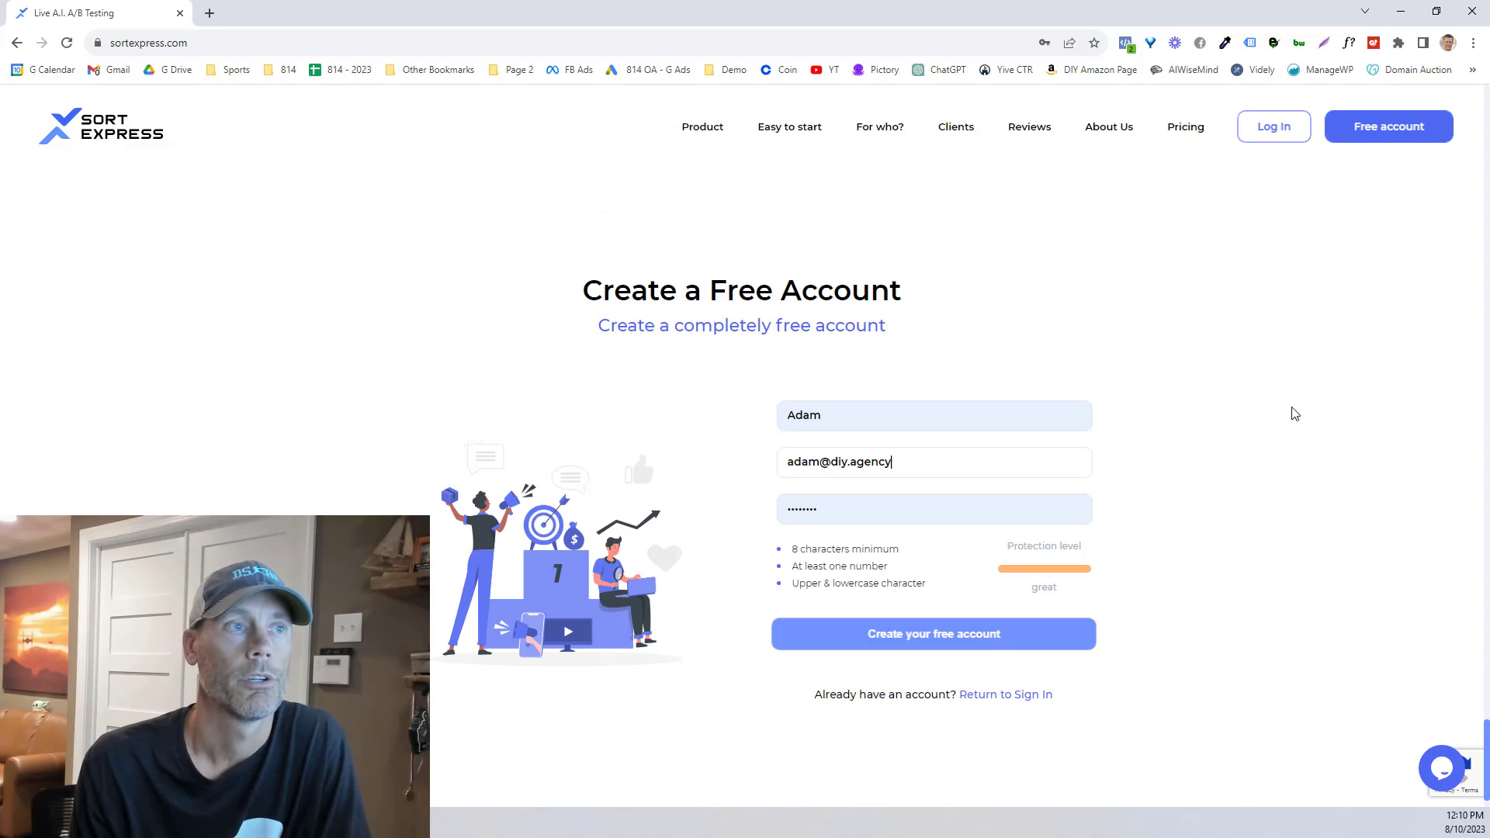
pyautogui.scroll(-1, 1293, 412)
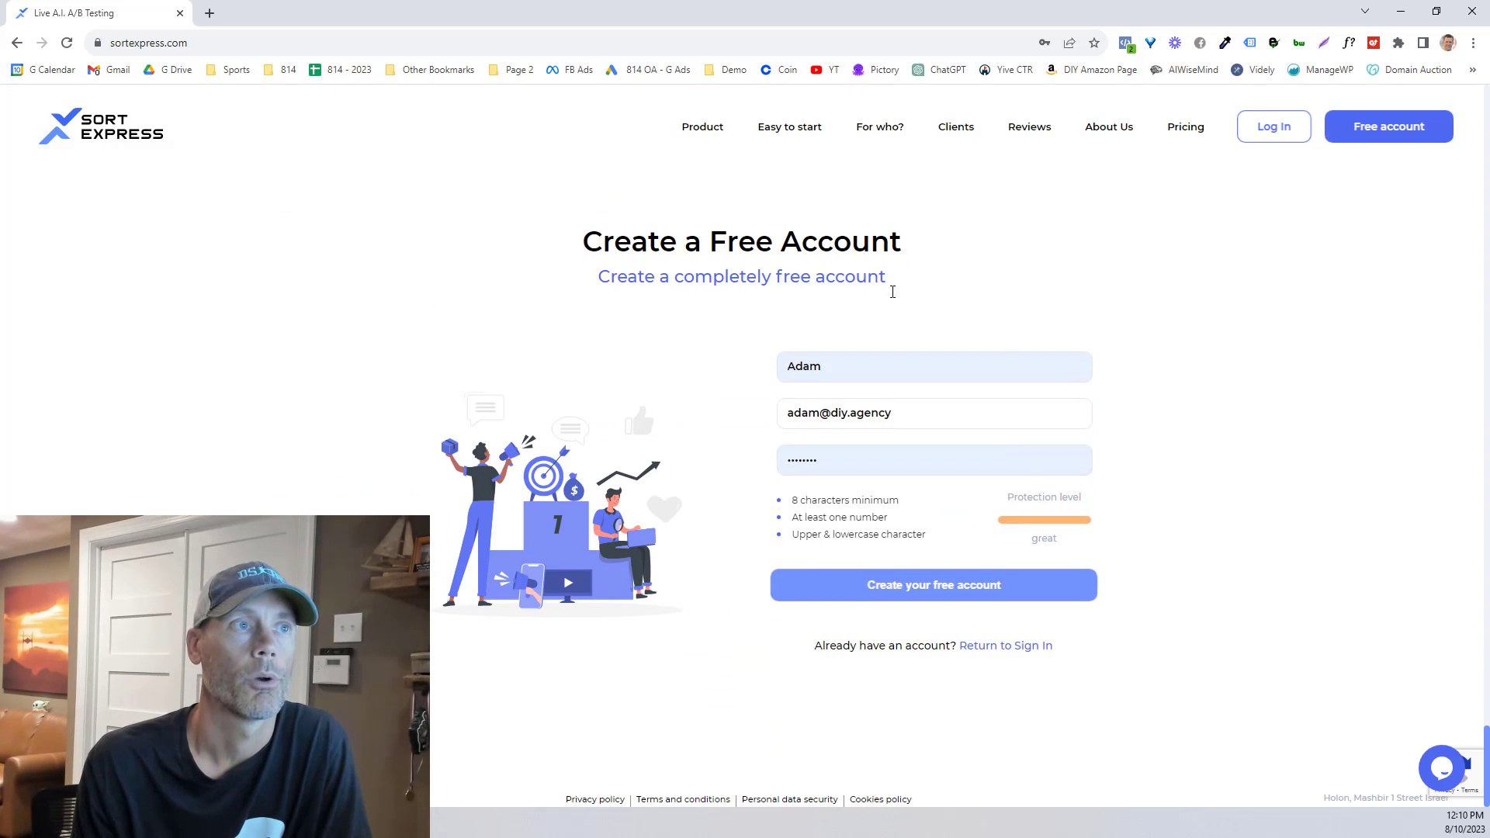
pyautogui.click(955, 593)
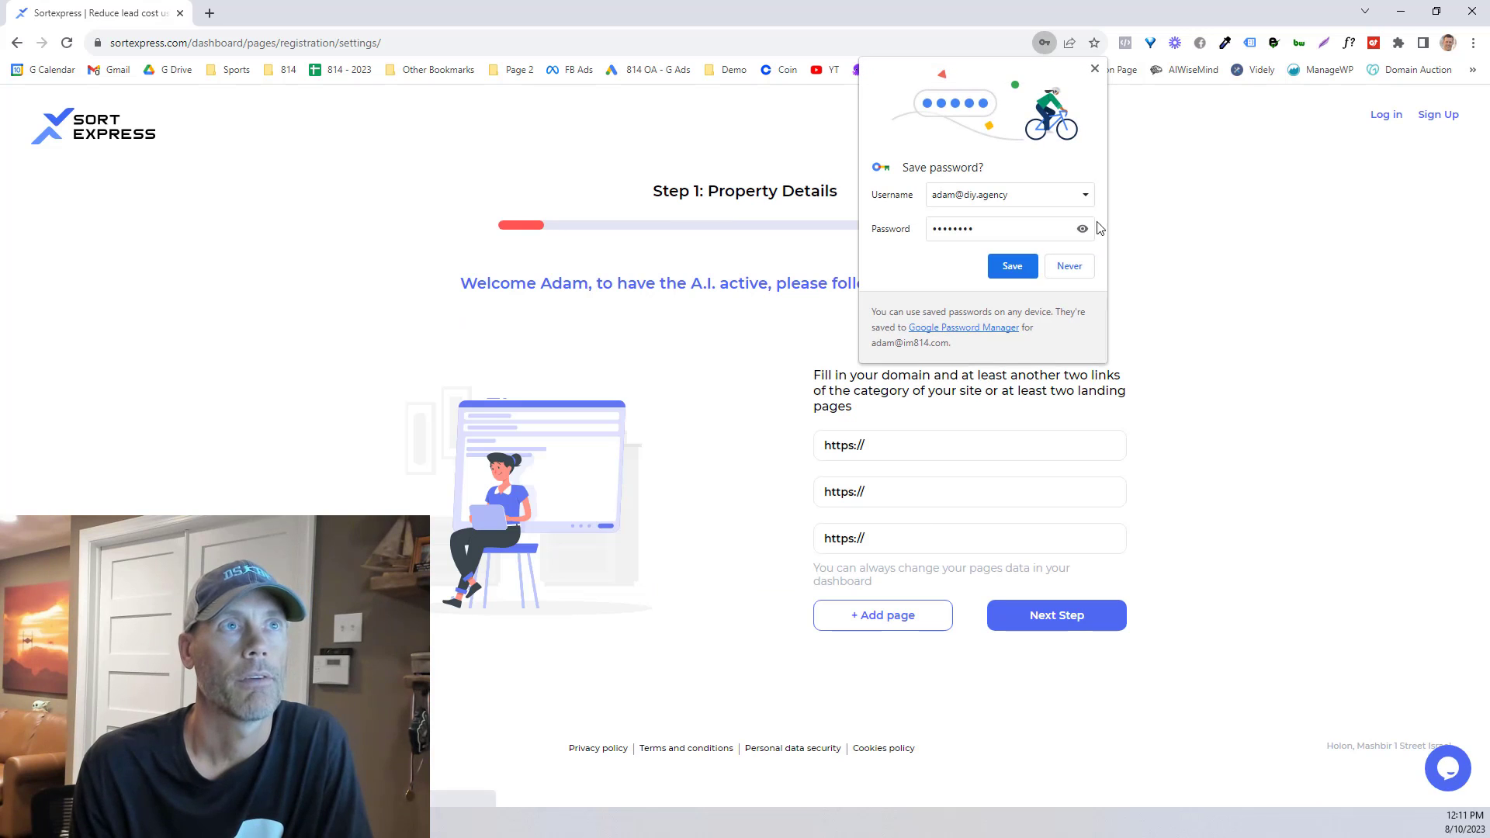
# Dismiss the save-password prompt and autofill the site domain and two landing page fields.
pyautogui.click(1095, 69)
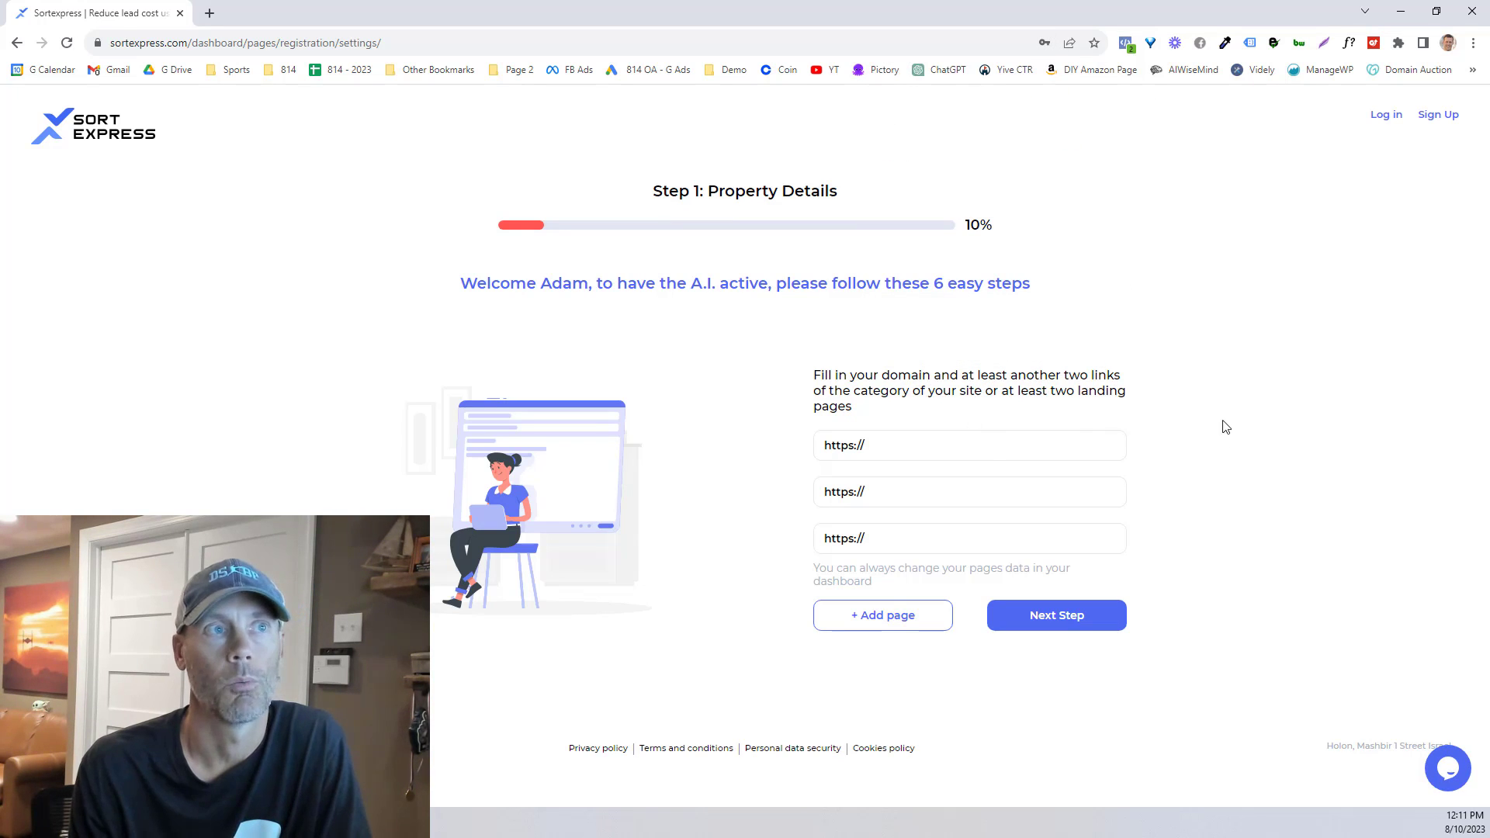
pyautogui.click(931, 443)
pyautogui.click(961, 489)
pyautogui.click(931, 494)
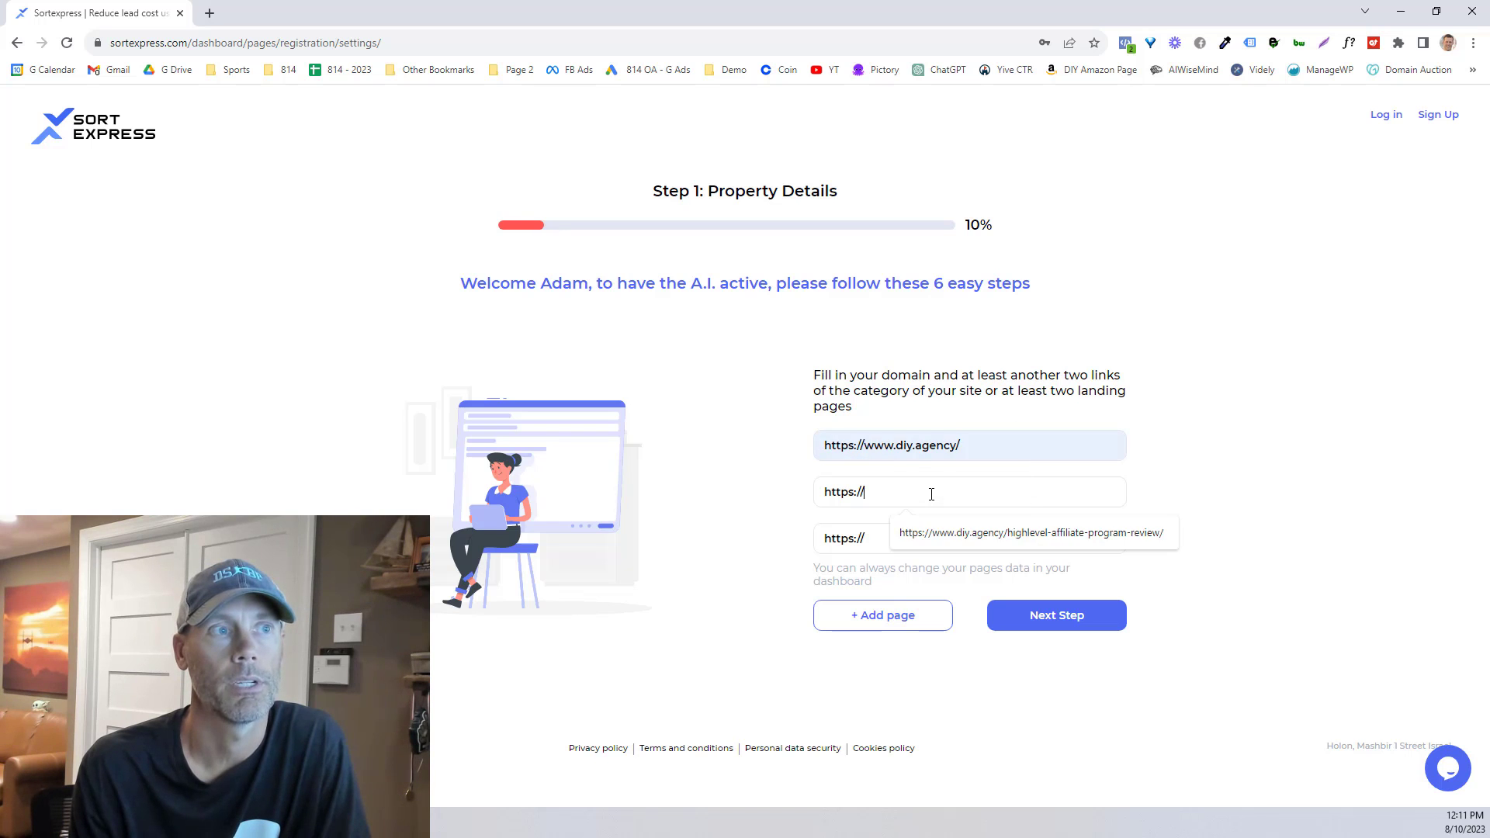
pyautogui.click(982, 534)
pyautogui.click(962, 543)
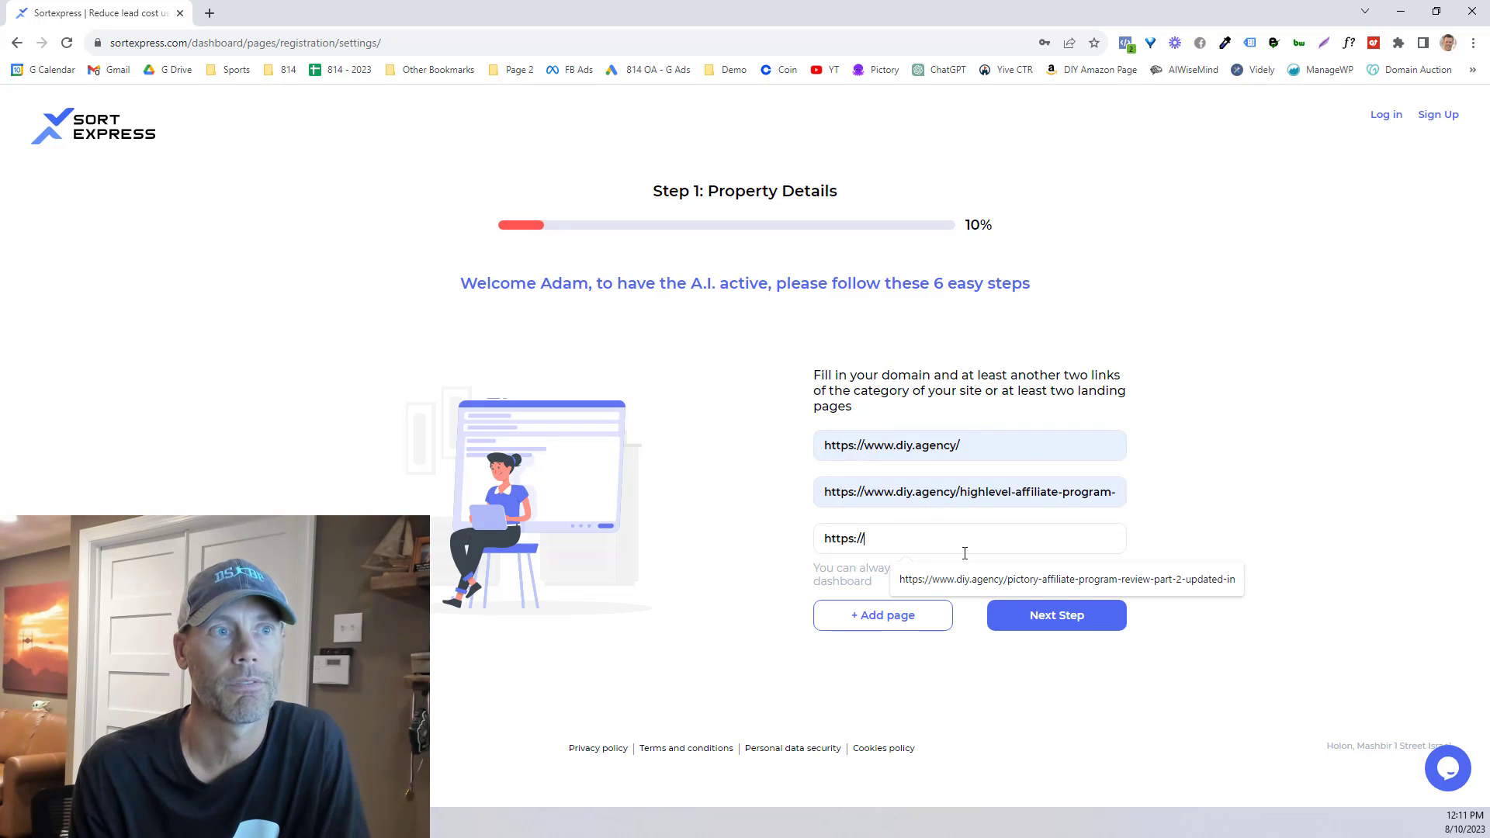
pyautogui.click(1015, 580)
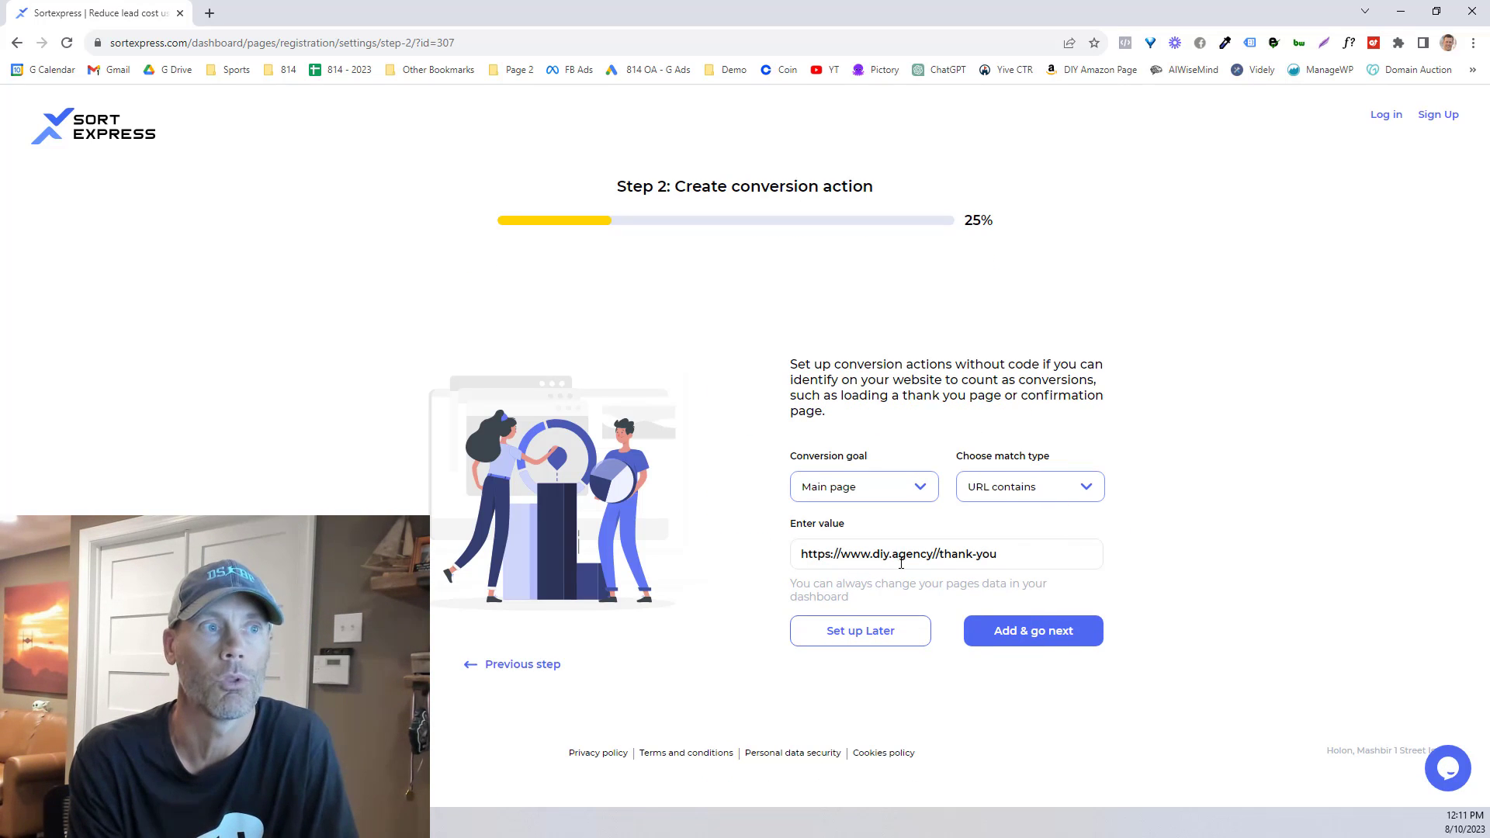
pyautogui.press('BackSpace')
pyautogui.press('BackSpace')
pyautogui.press('BackSpace')
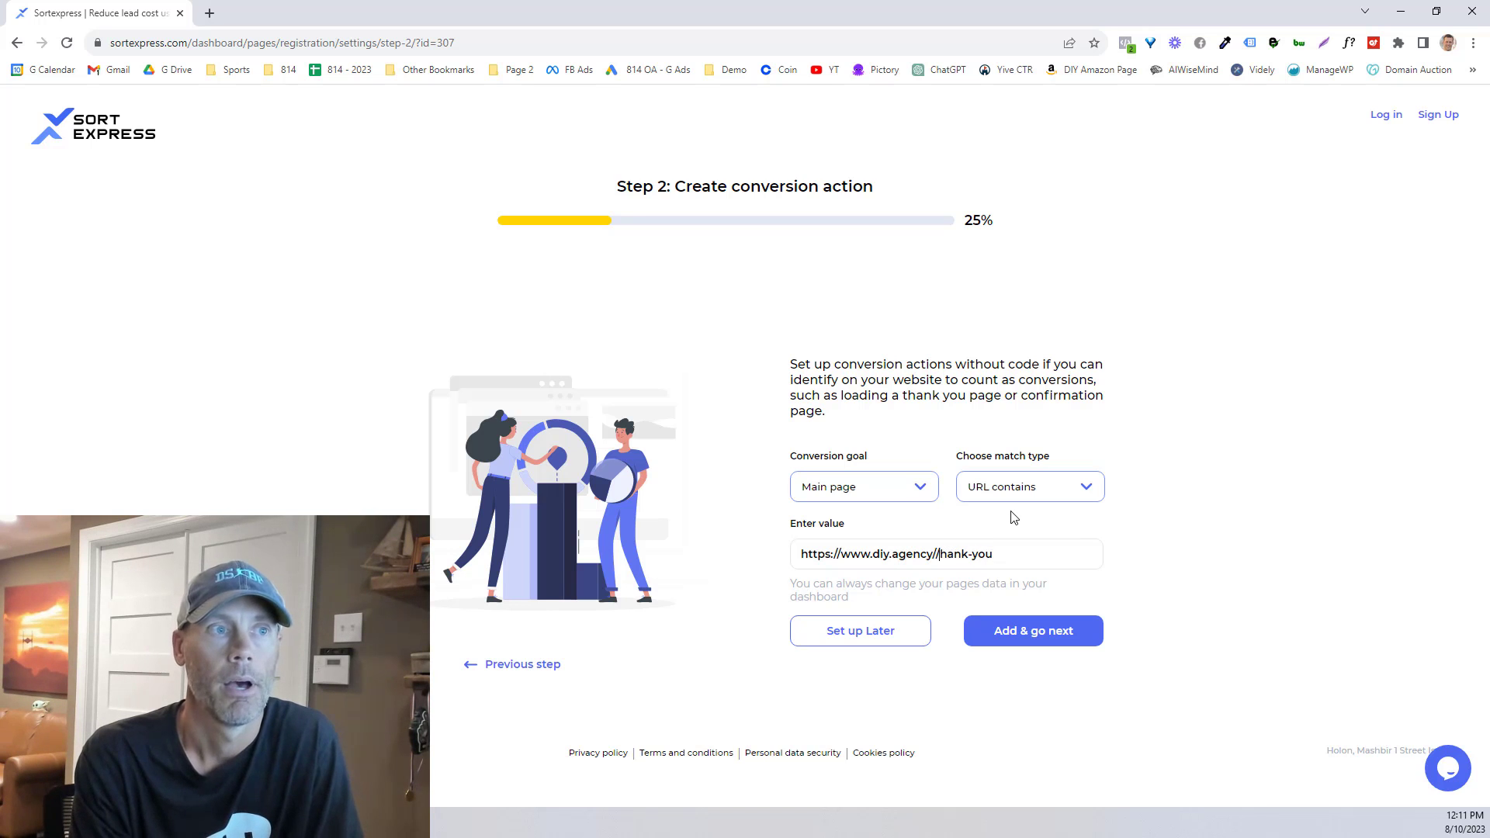
pyautogui.write('/t')
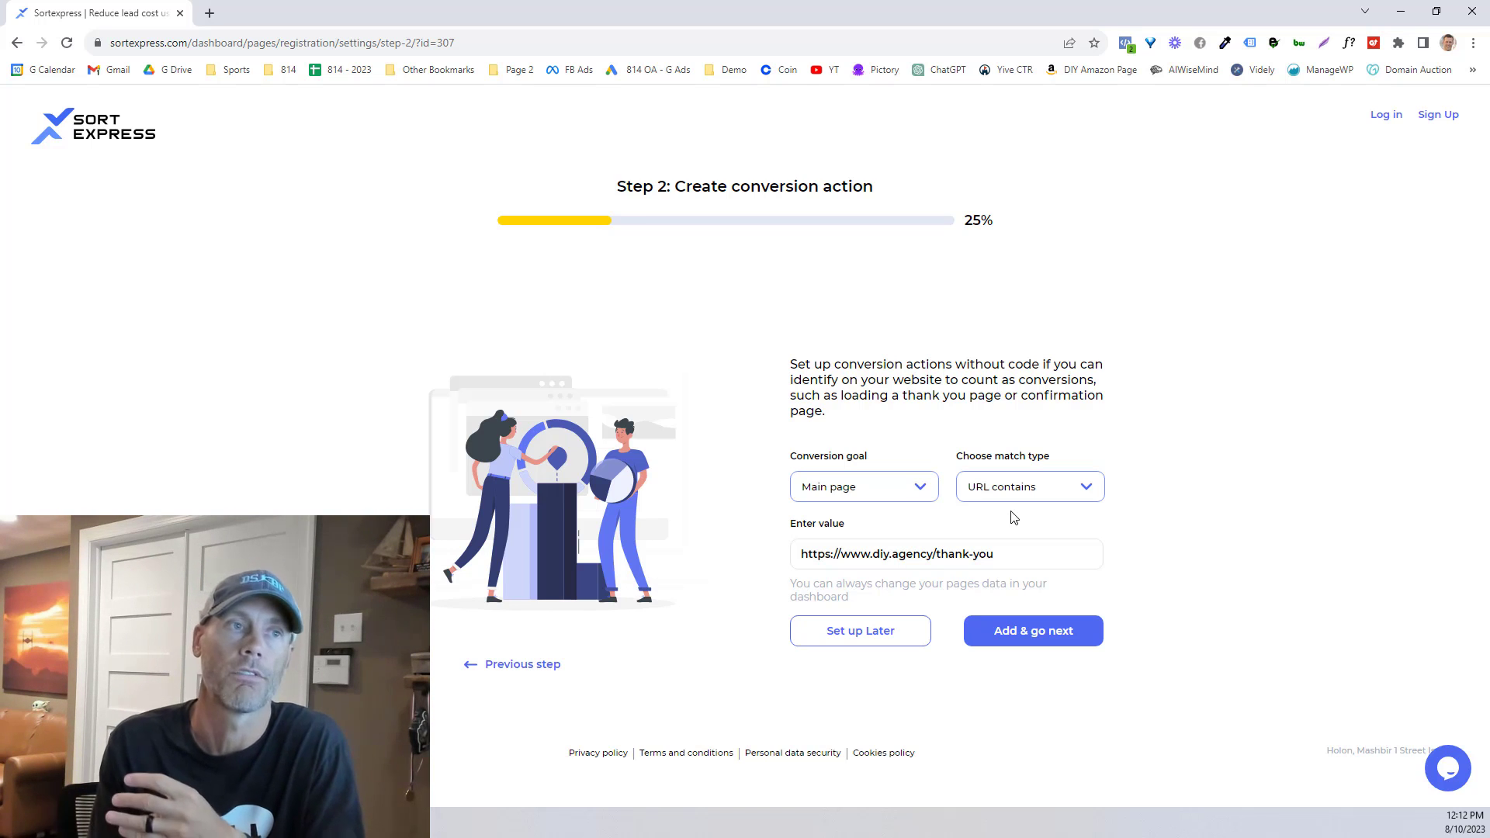
# Keep URL contains and Main page as the conversion goal, and save the conversion action.
pyautogui.click(1060, 489)
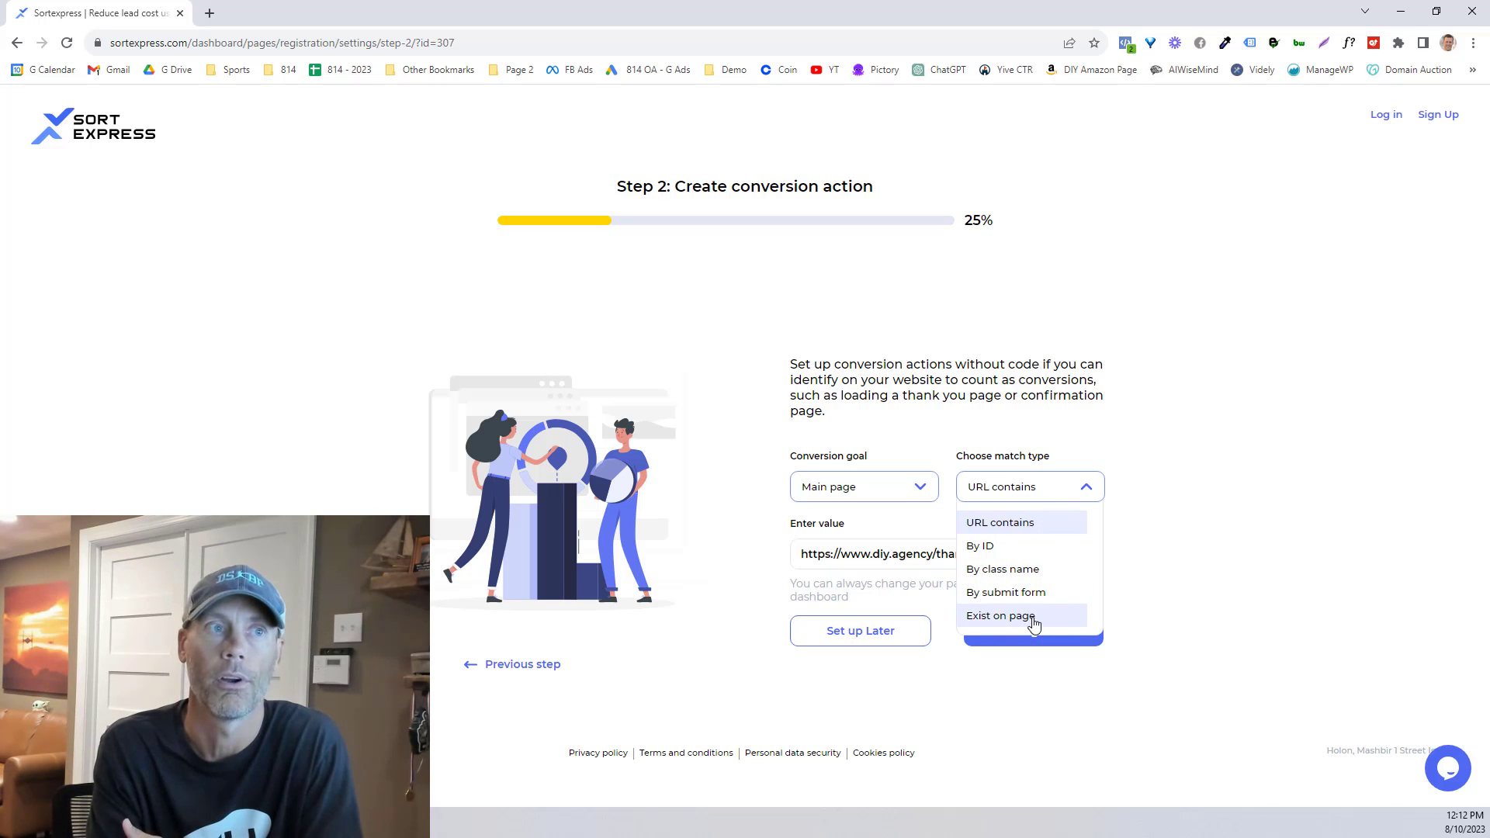
pyautogui.click(920, 487)
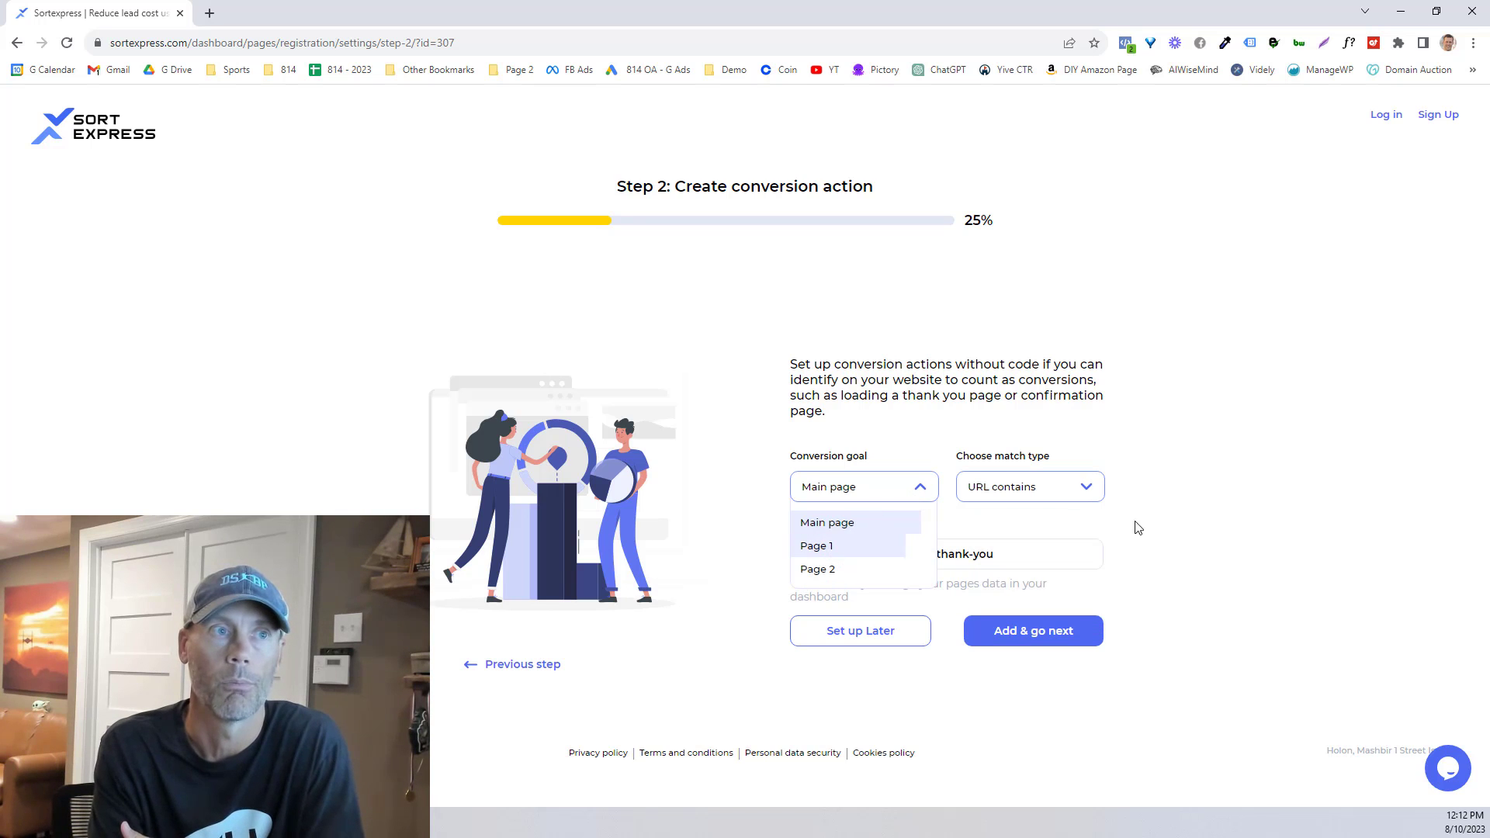
pyautogui.click(960, 509)
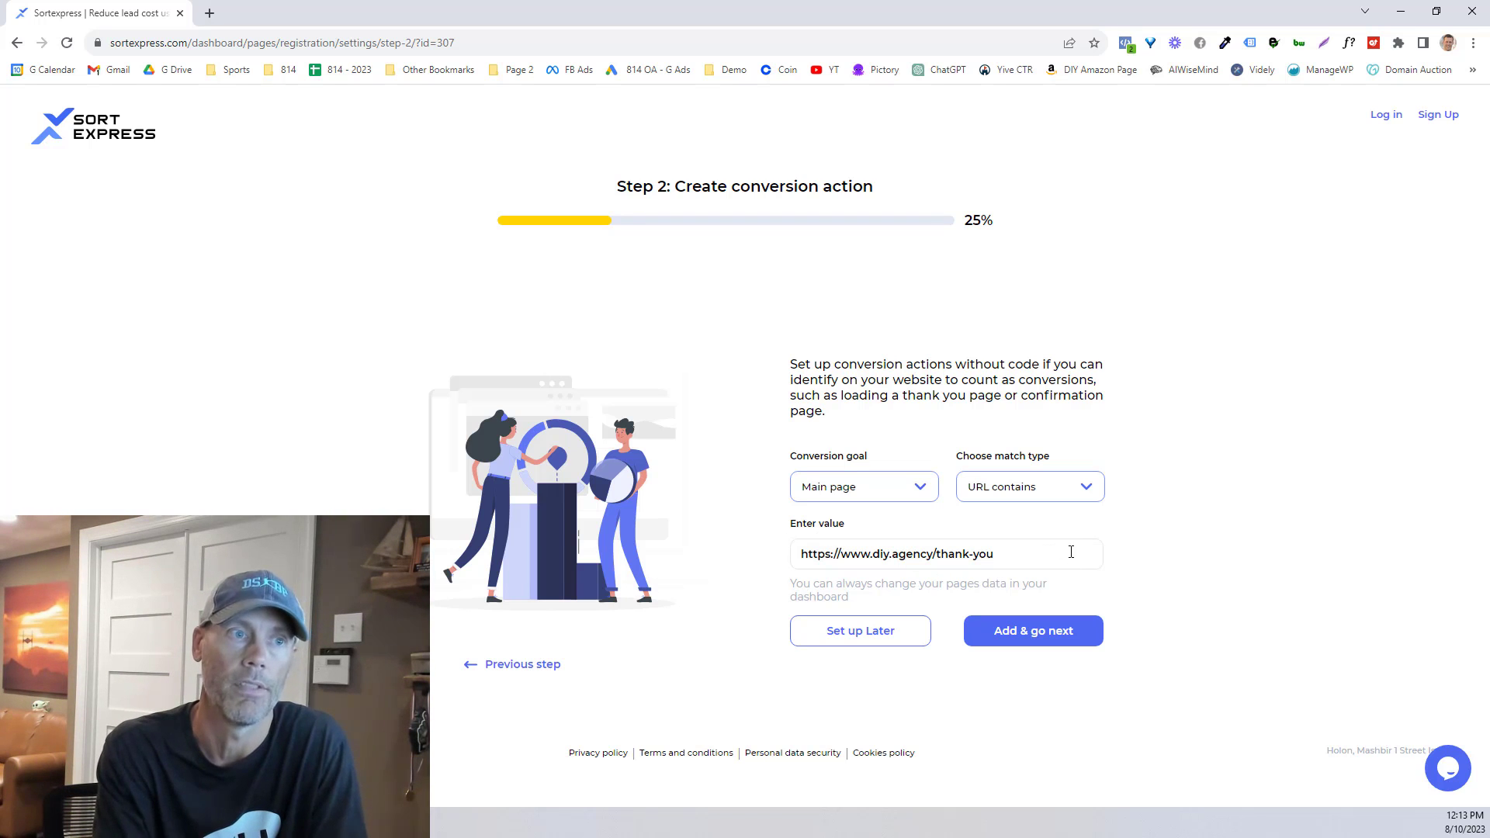
pyautogui.click(1067, 642)
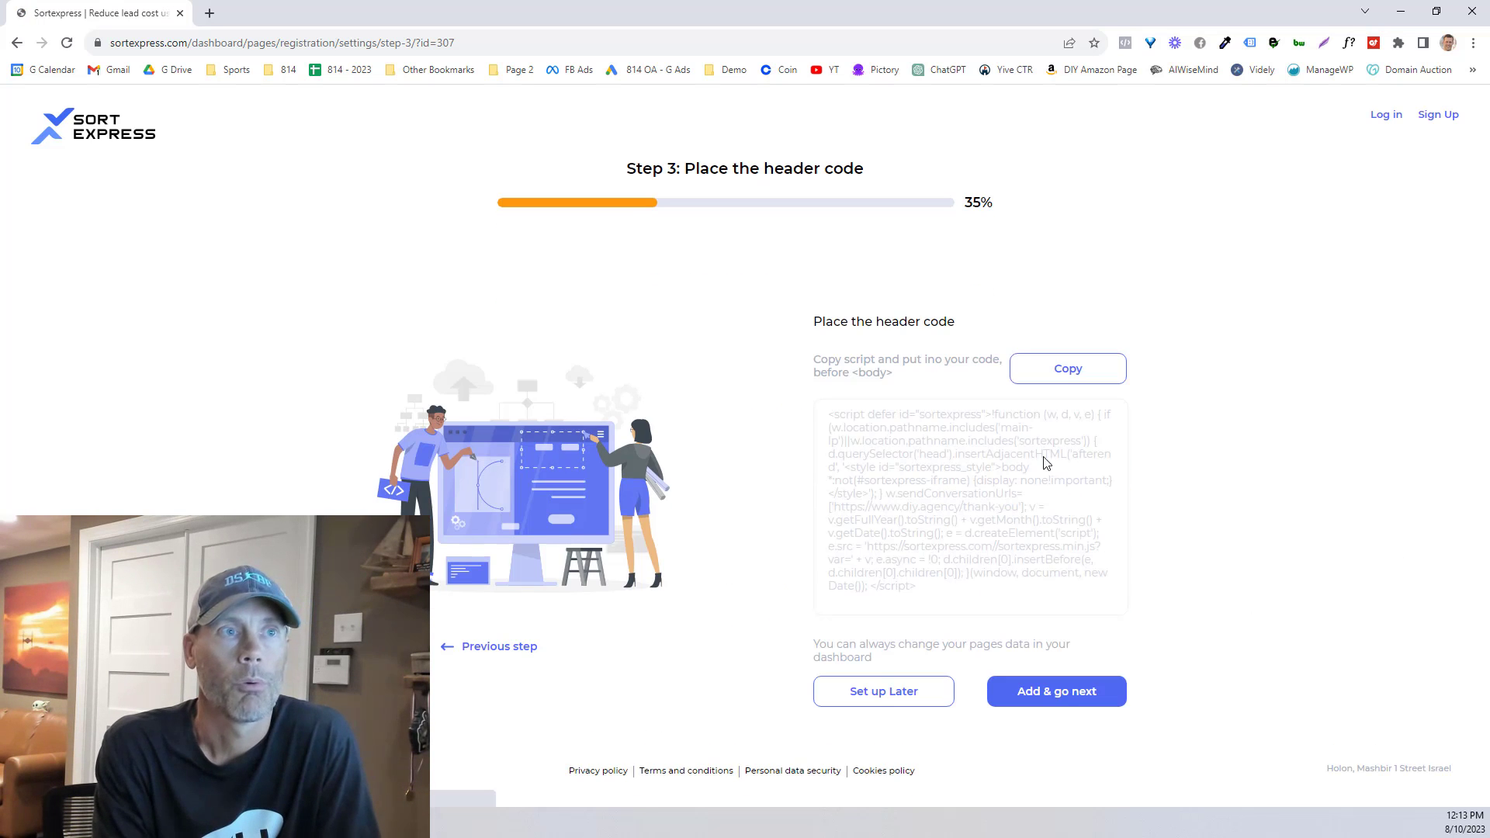
# Copy the generated header script and continue to Step 4, Create new page.
pyautogui.moveTo(815, 361); pyautogui.dragTo(981, 381)
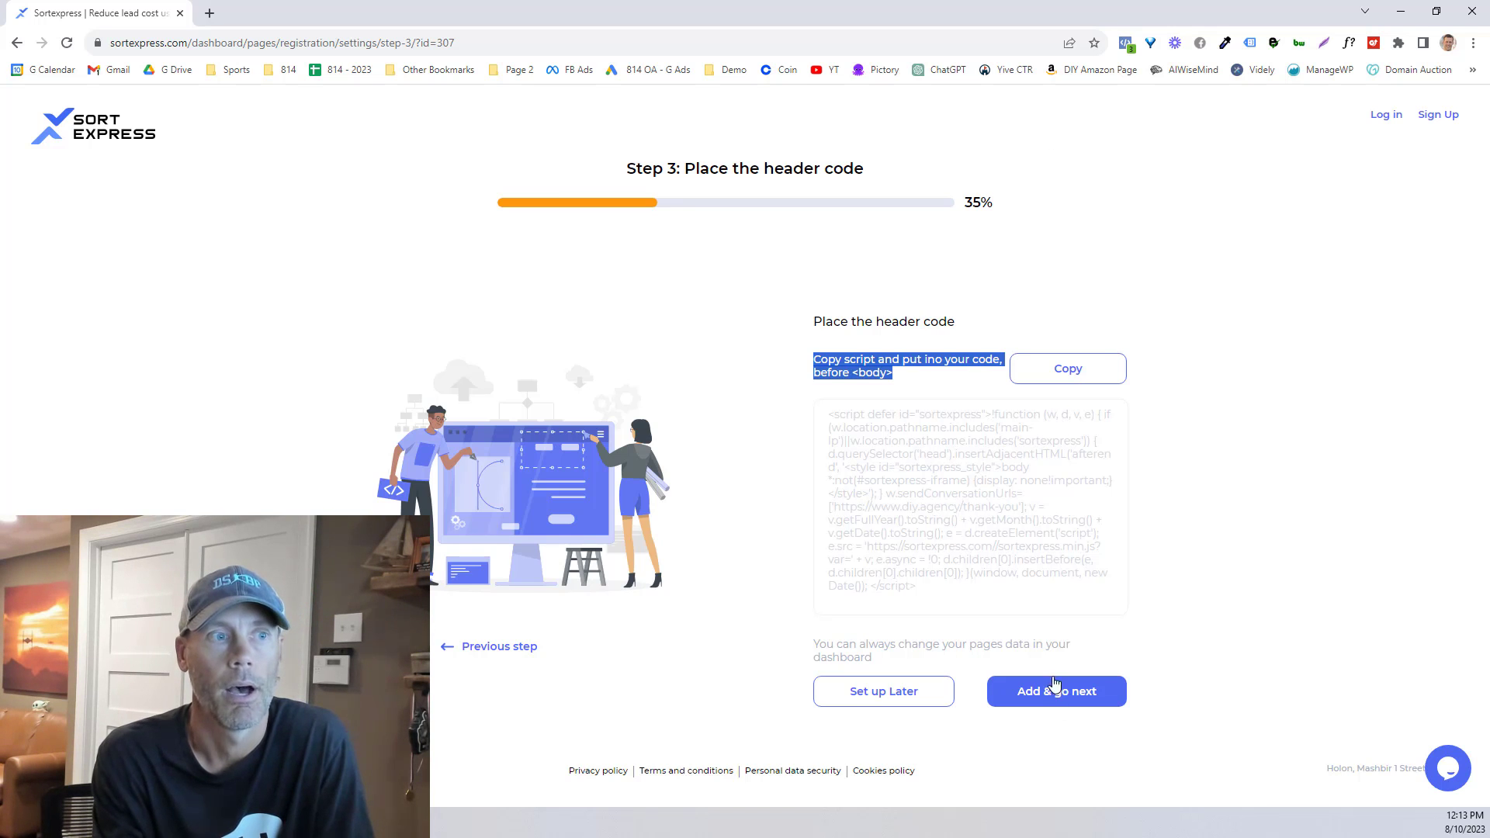
pyautogui.click(1074, 380)
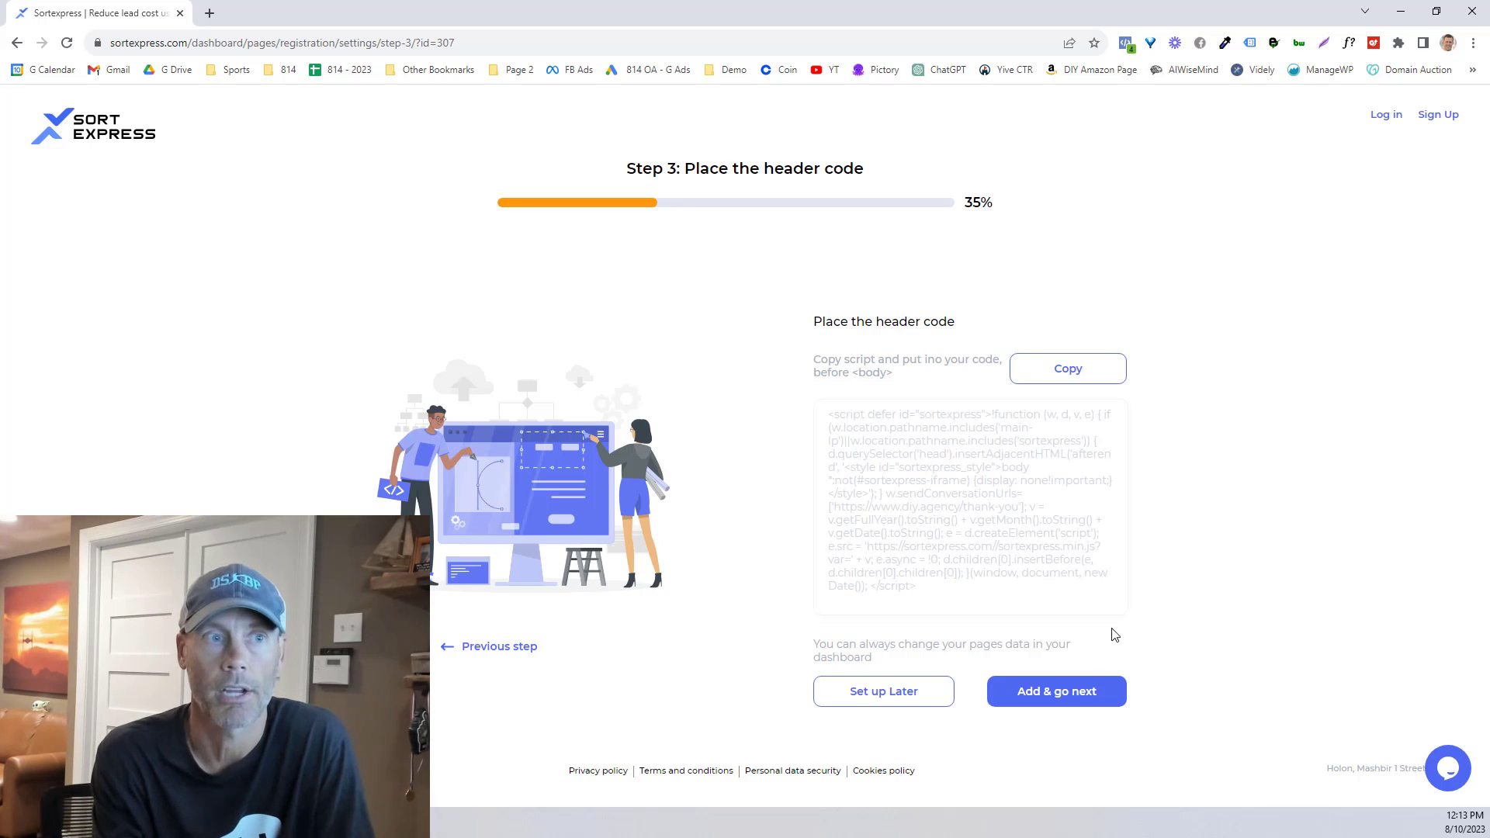
pyautogui.click(1086, 699)
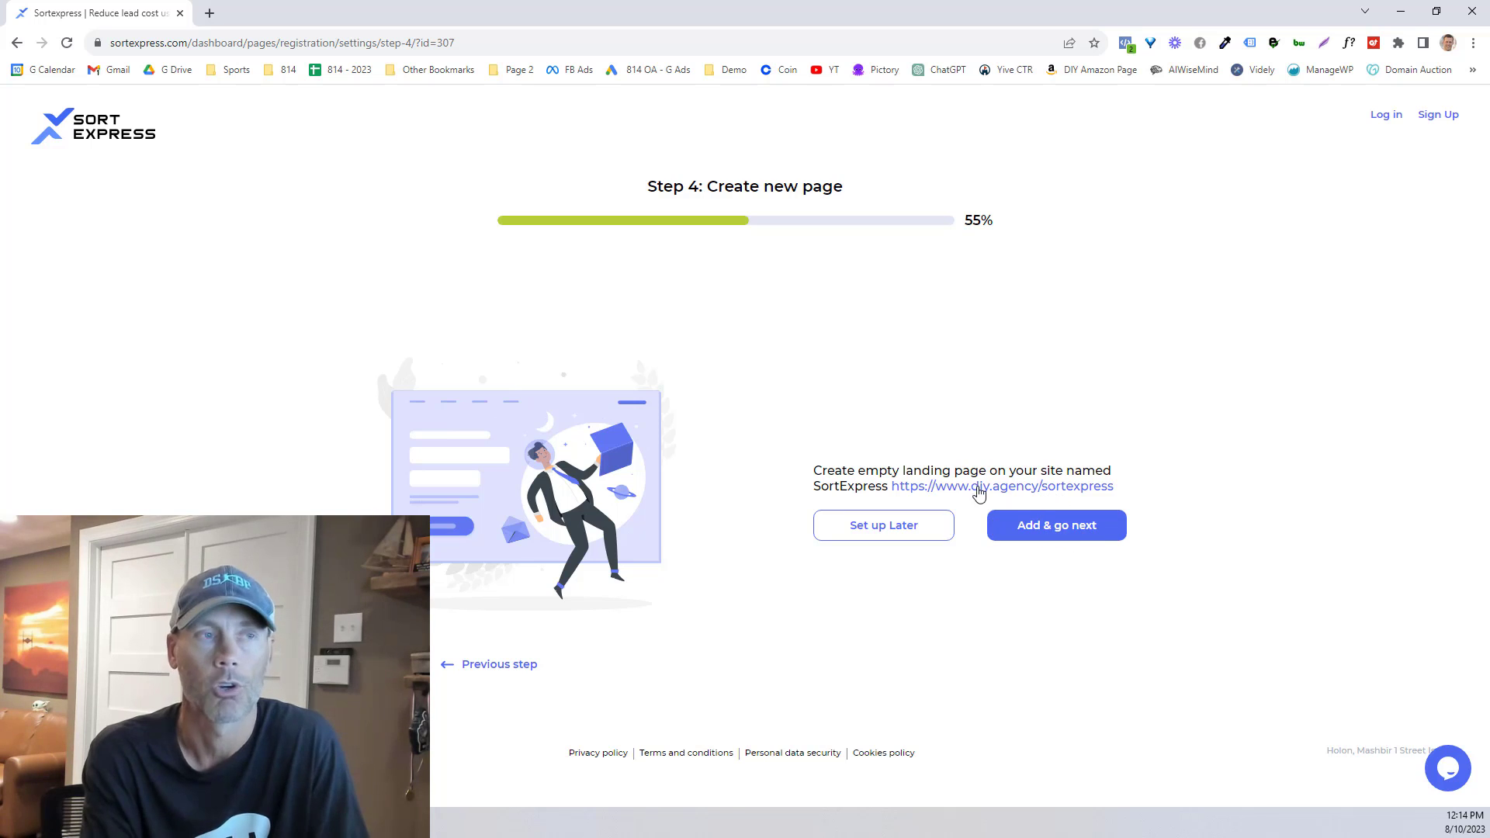
# Pass the Start sending traffic and A.I. learning steps and finish setup.
pyautogui.click(1064, 529)
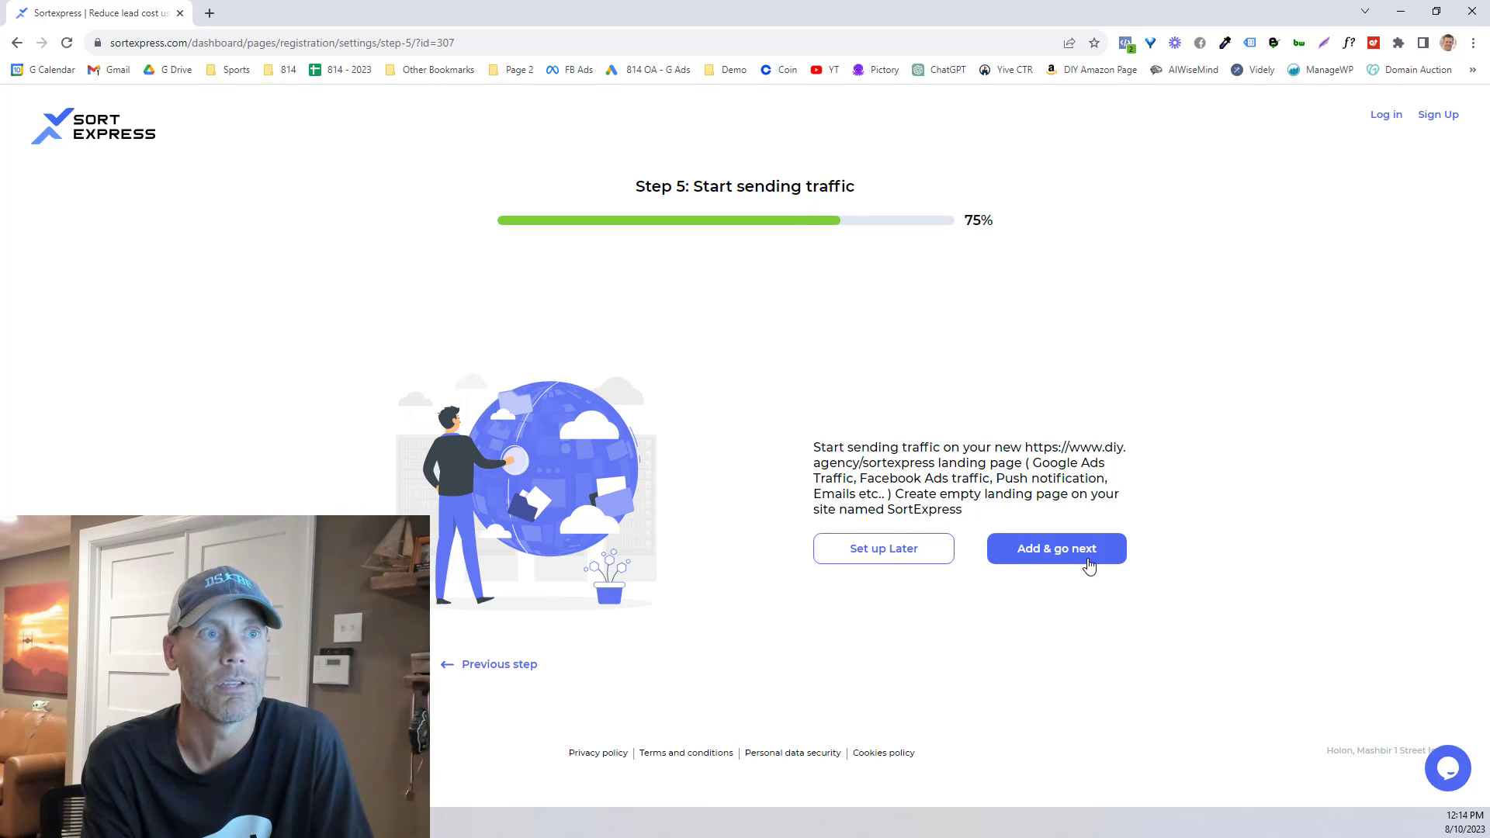
pyautogui.click(1083, 558)
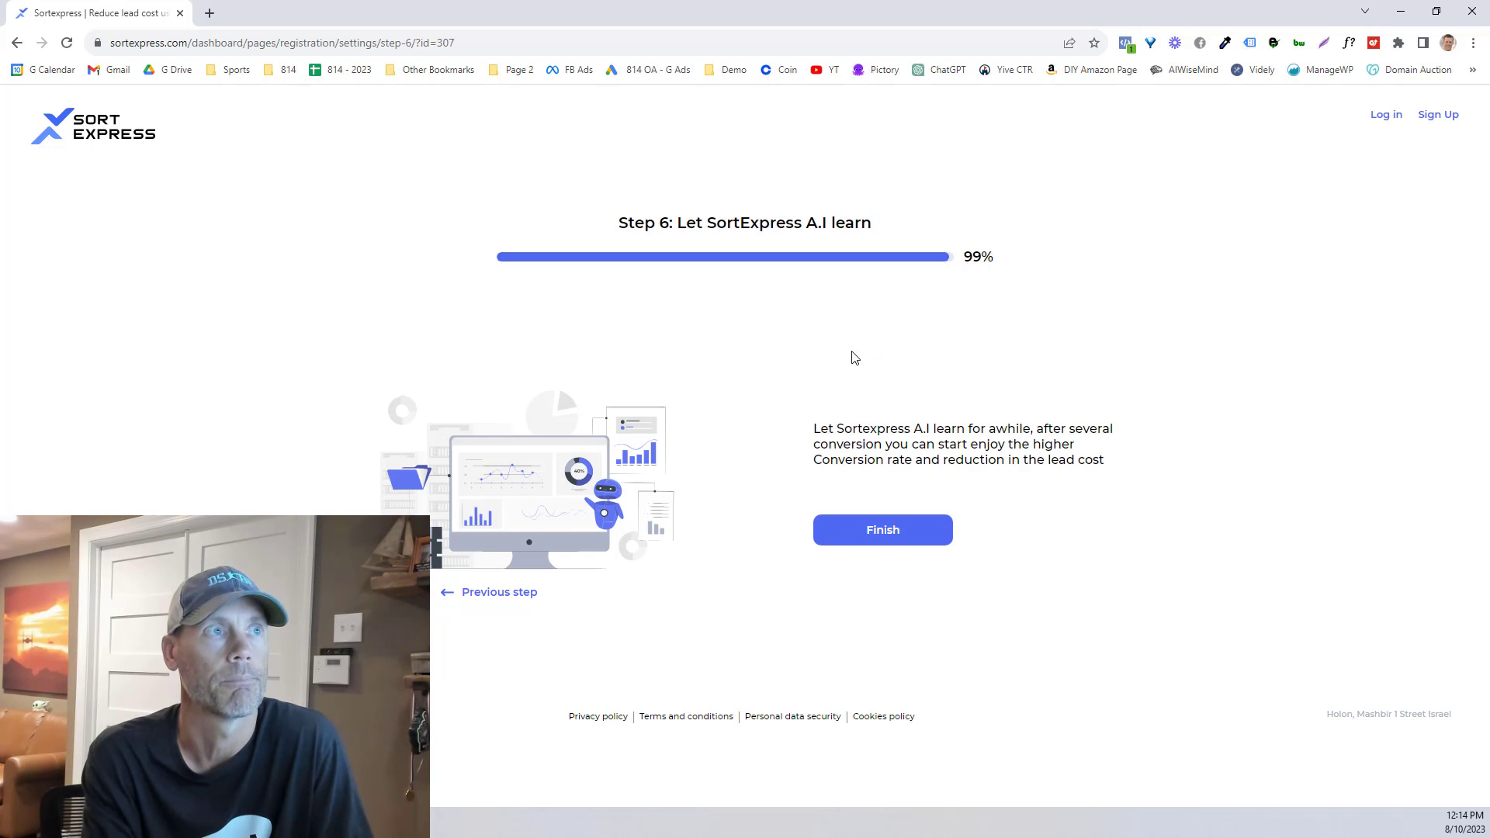
pyautogui.click(886, 533)
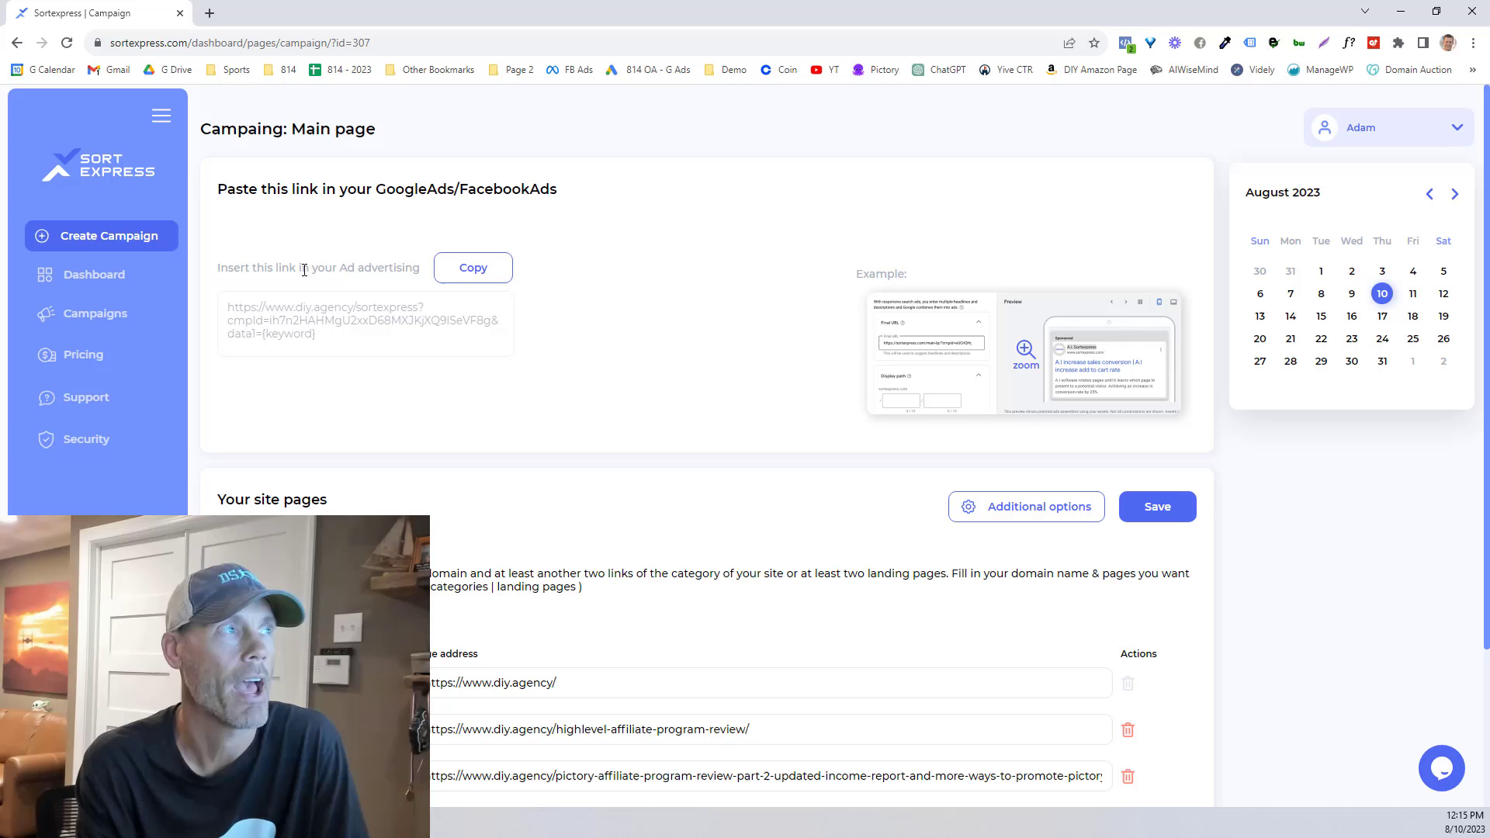
# Highlight GoogleAds and FacebookAds in the heading, then select the full ad tracking link.
pyautogui.moveTo(375, 192); pyautogui.dragTo(460, 193)
pyautogui.click(589, 201)
pyautogui.moveTo(559, 193); pyautogui.dragTo(463, 194)
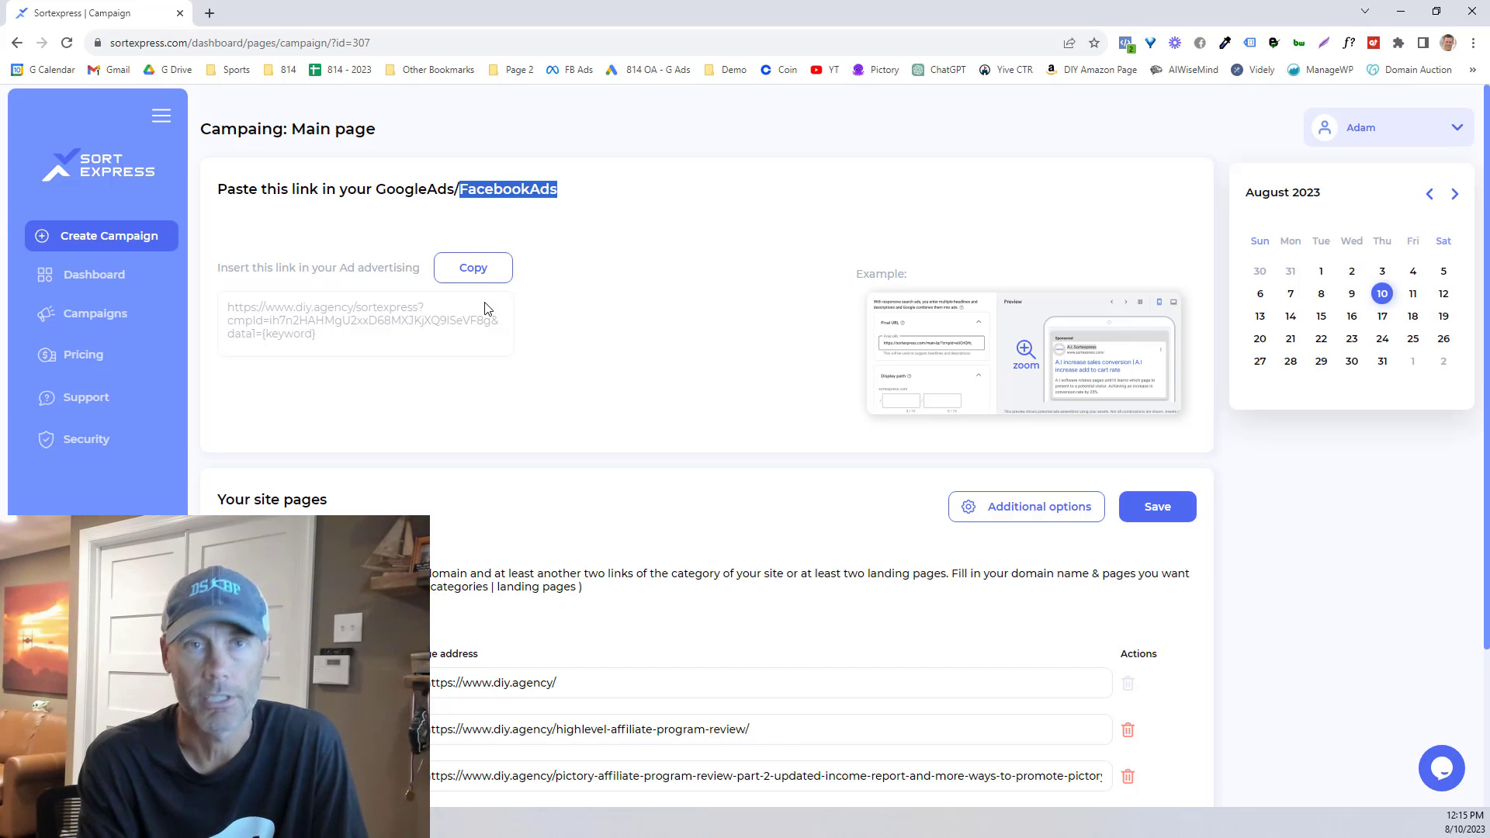
pyautogui.moveTo(346, 342); pyautogui.dragTo(250, 315)
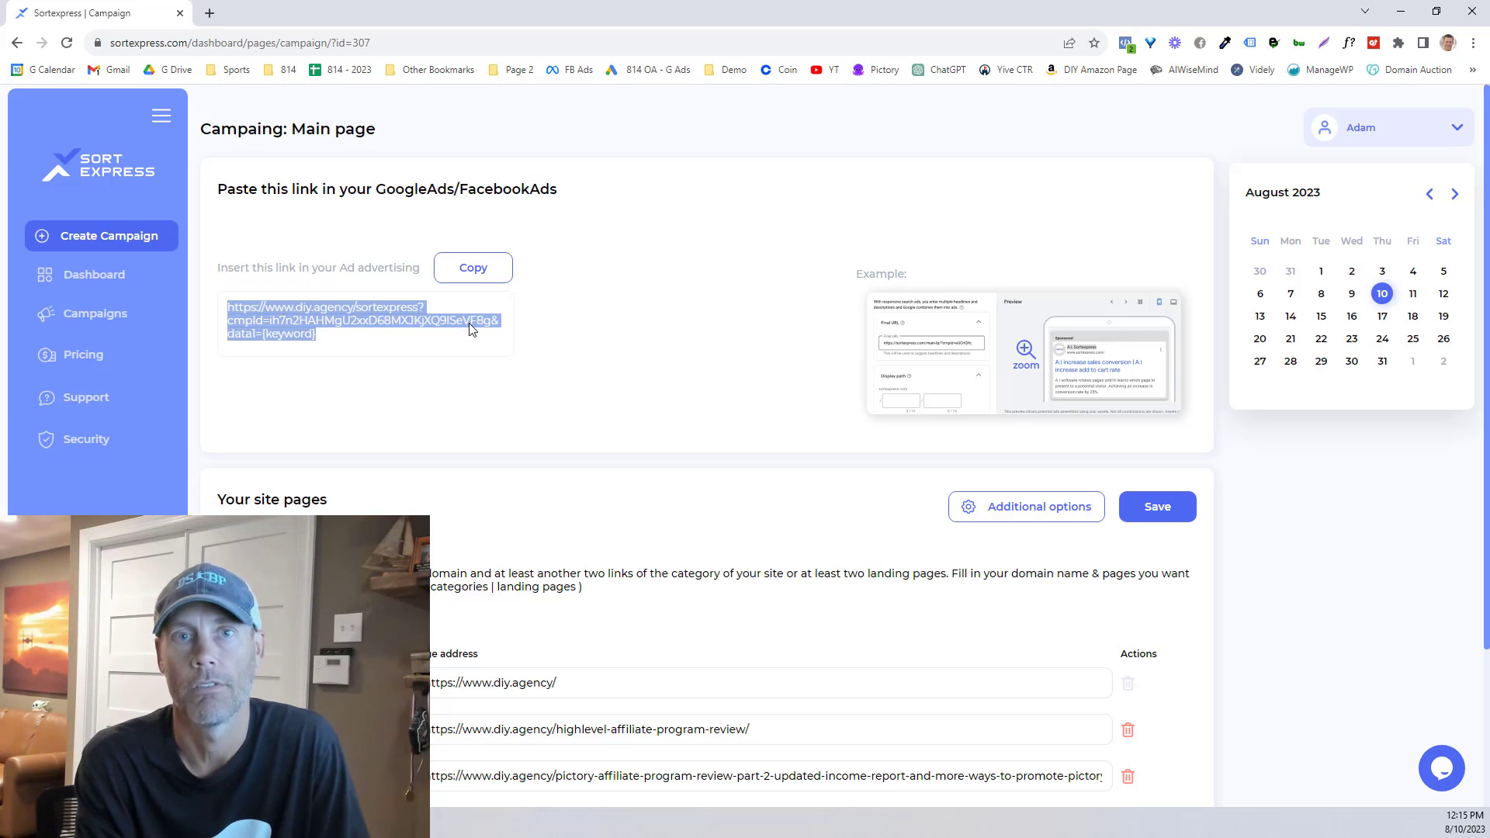
pyautogui.scroll(-3, 836, 312)
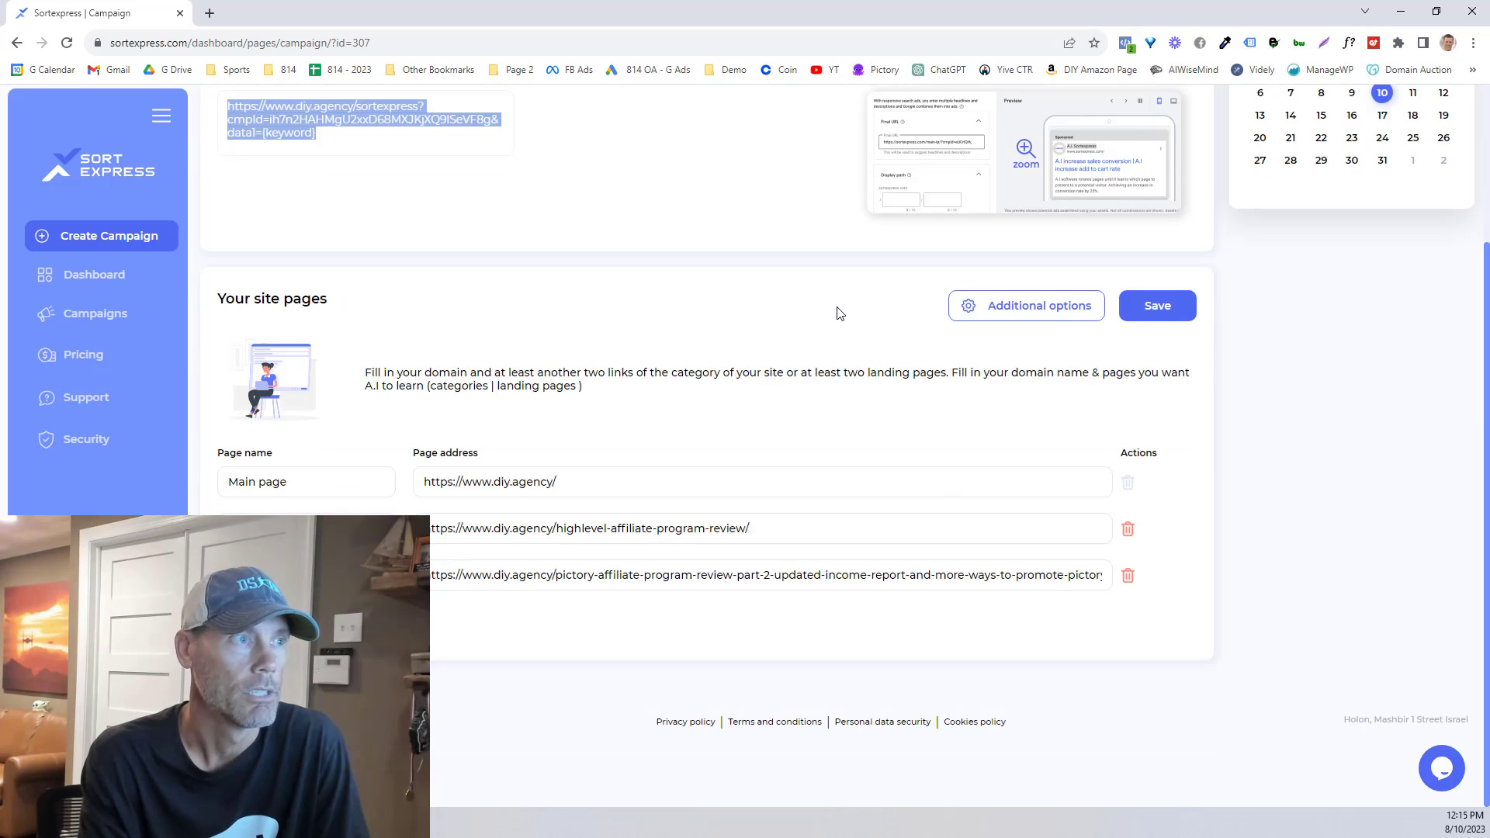
pyautogui.scroll(3, 836, 313)
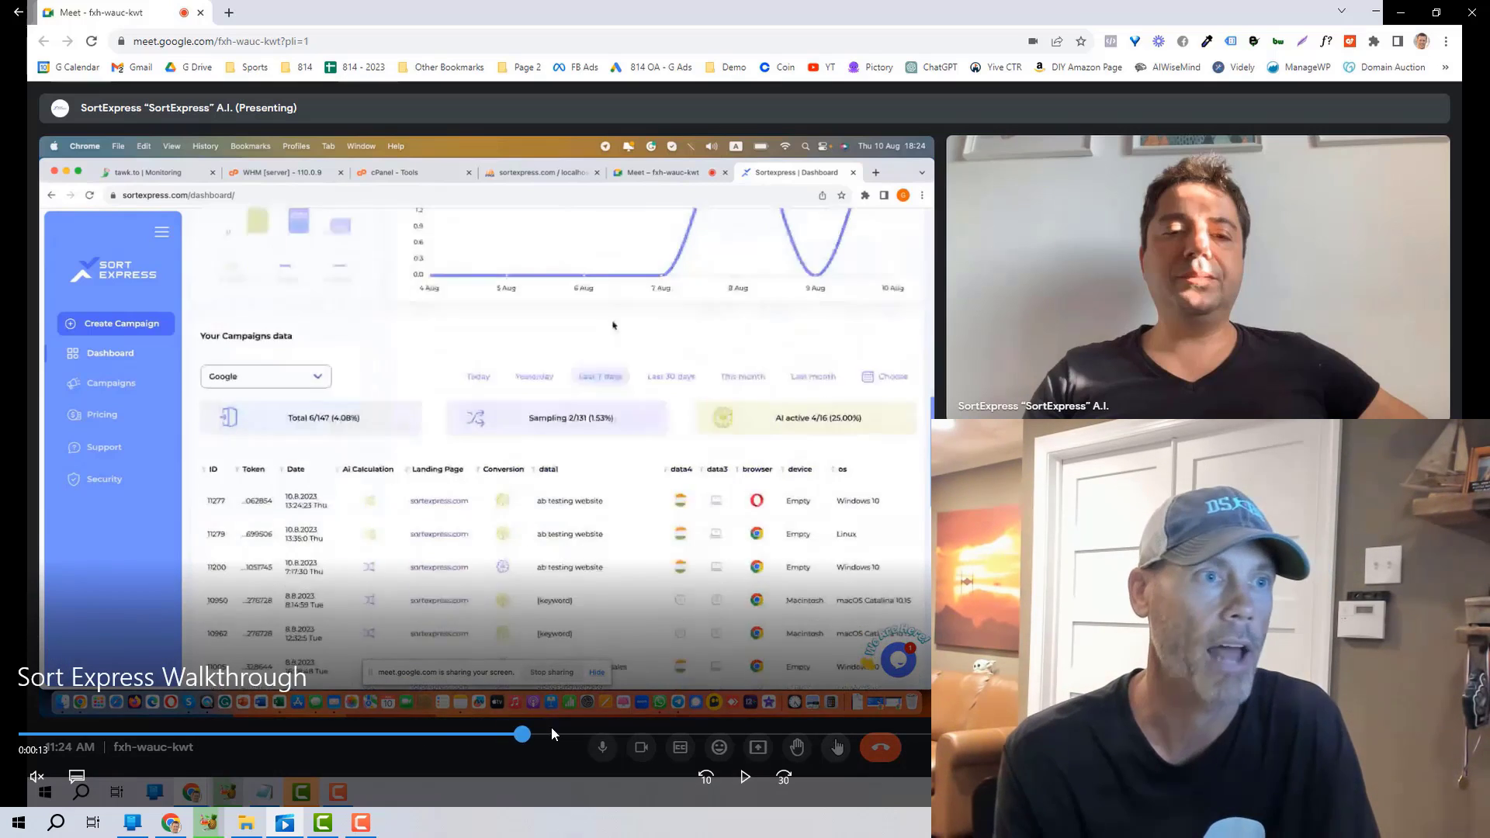
# Drag the recording's seek bar forward to where the Campaigns list appears.
pyautogui.moveTo(551, 734); pyautogui.dragTo(831, 738)
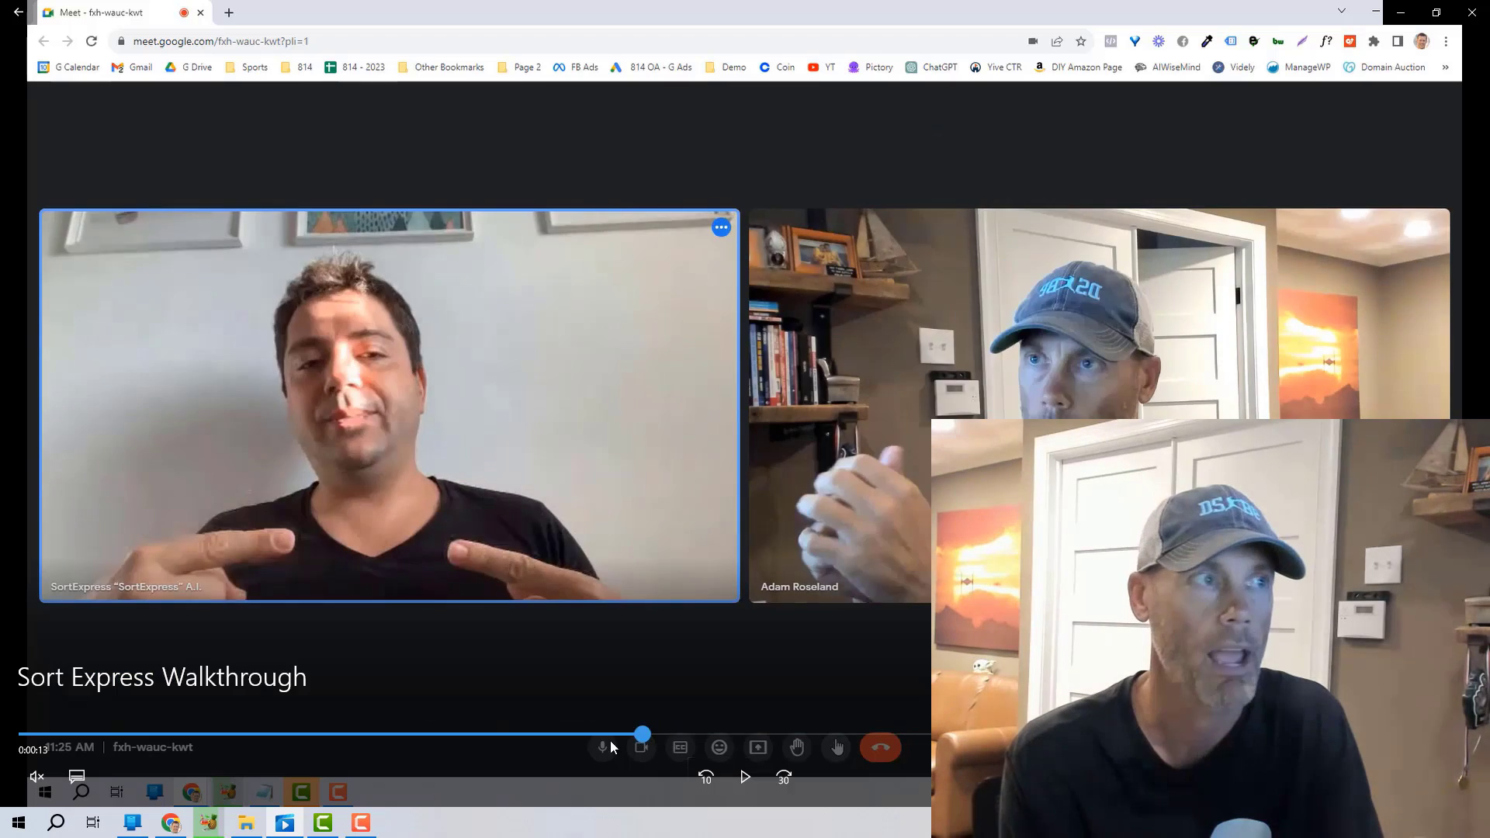
# Rewind the demo recording back to the dashboard portion.
pyautogui.moveTo(609, 740); pyautogui.dragTo(466, 741)
pyautogui.click(399, 742)
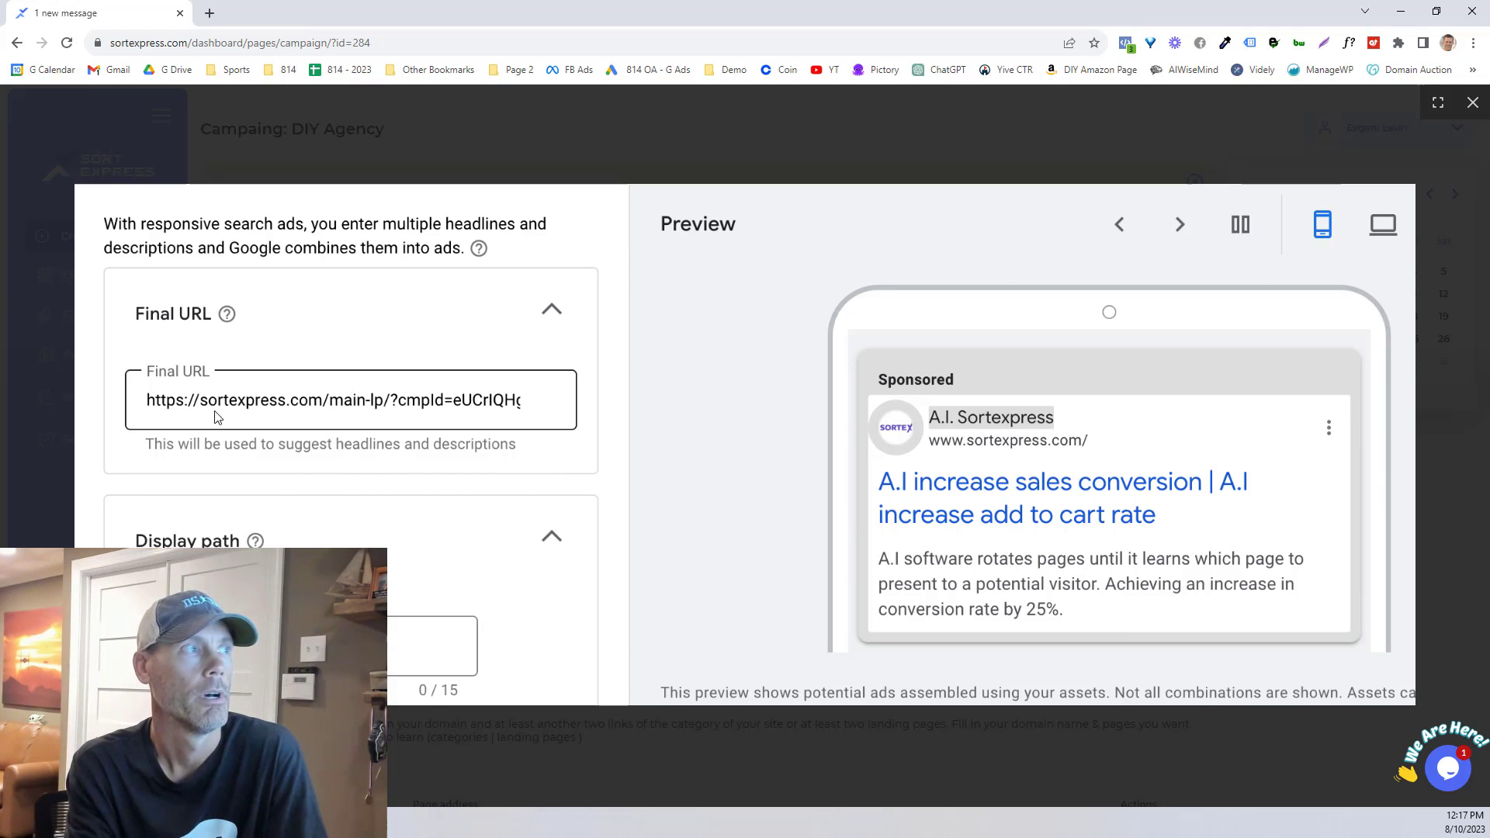
pyautogui.click(1472, 102)
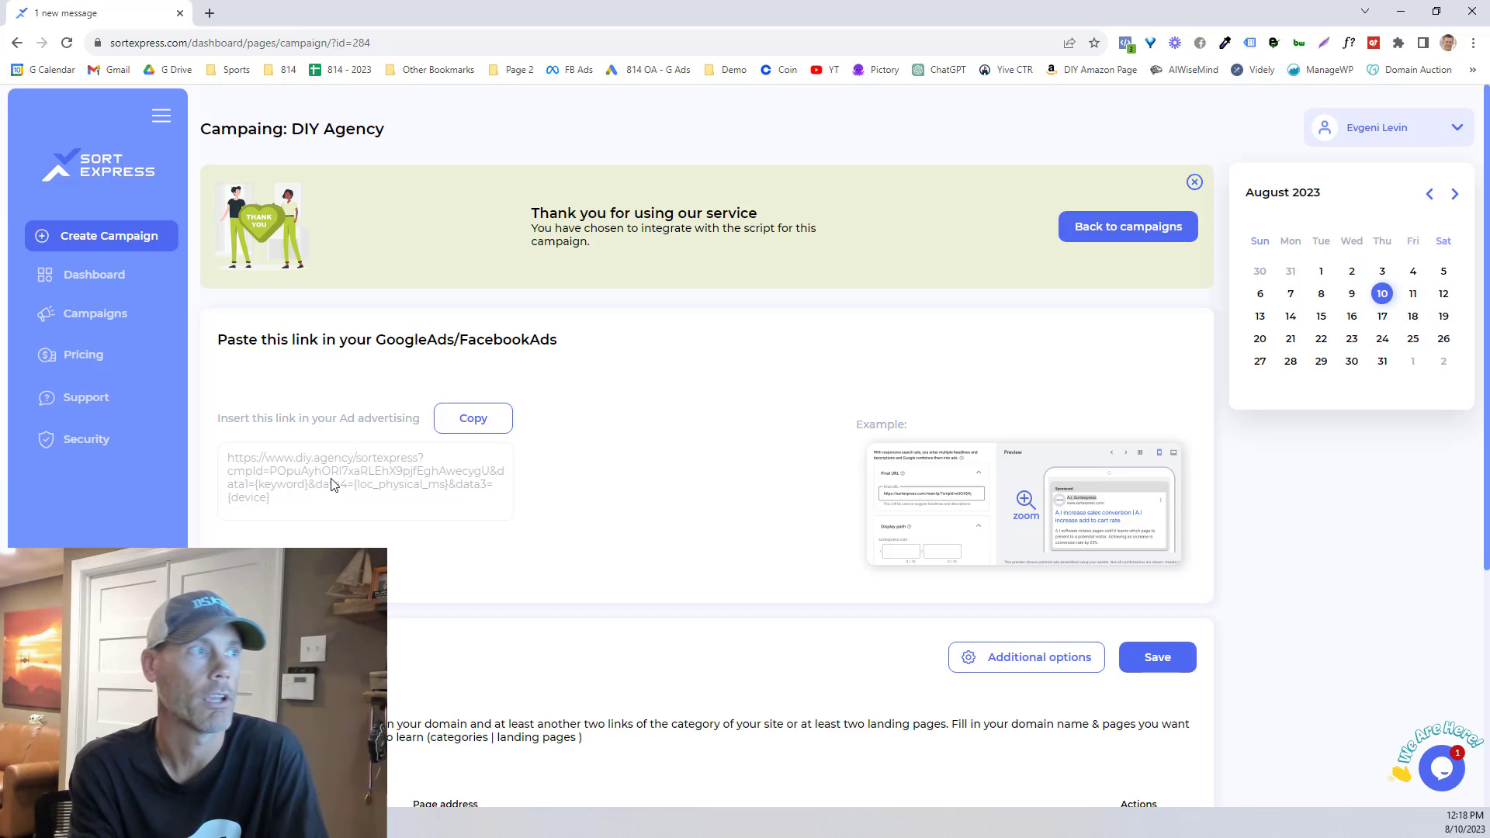
pyautogui.click(1015, 522)
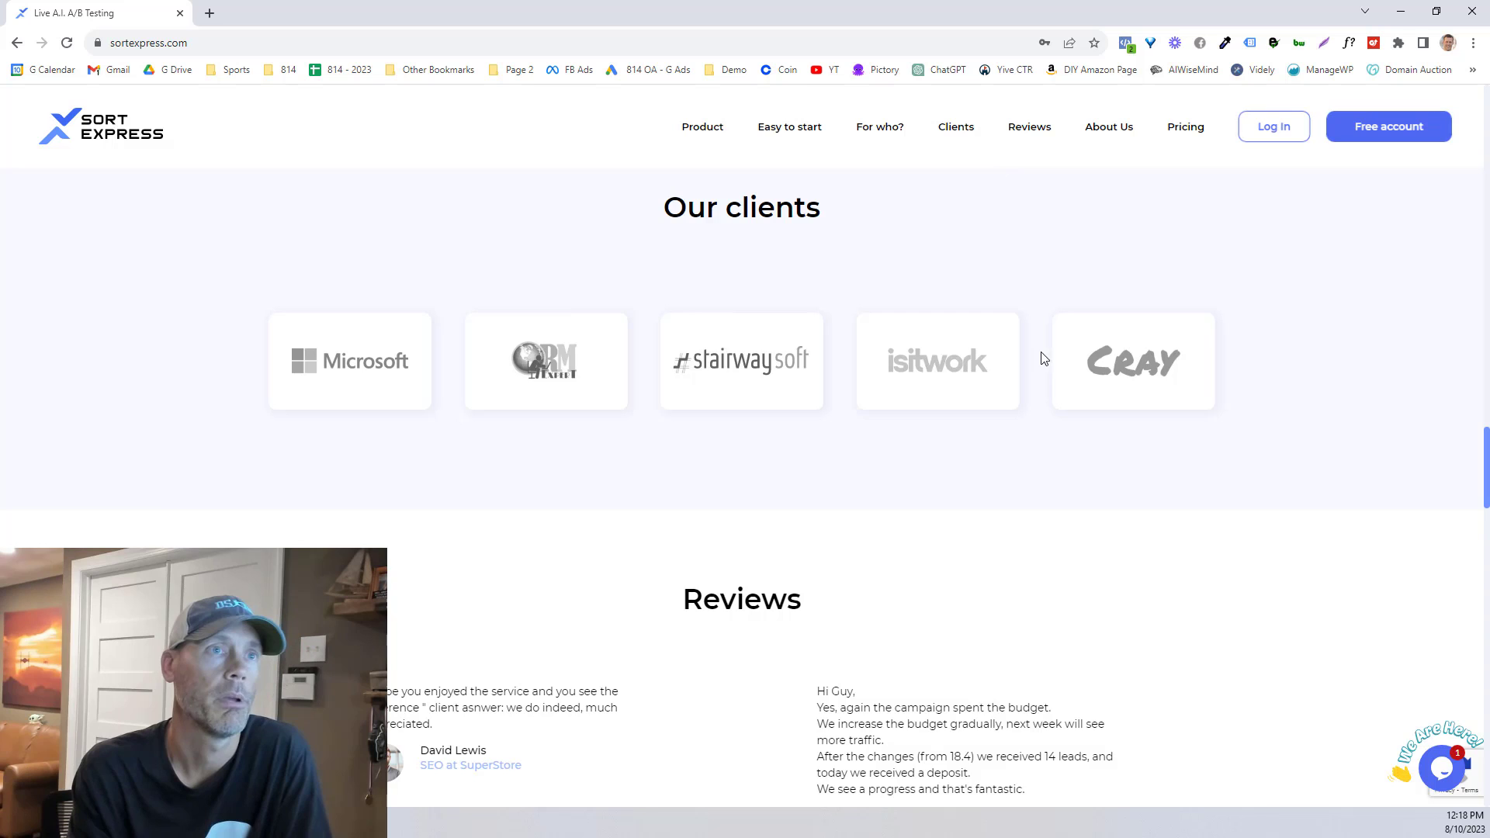
# Scroll past Our clients and Reviews on the homepage, then jump to For who?
pyautogui.scroll(-3, 1164, 419)
pyautogui.scroll(-3, 1131, 455)
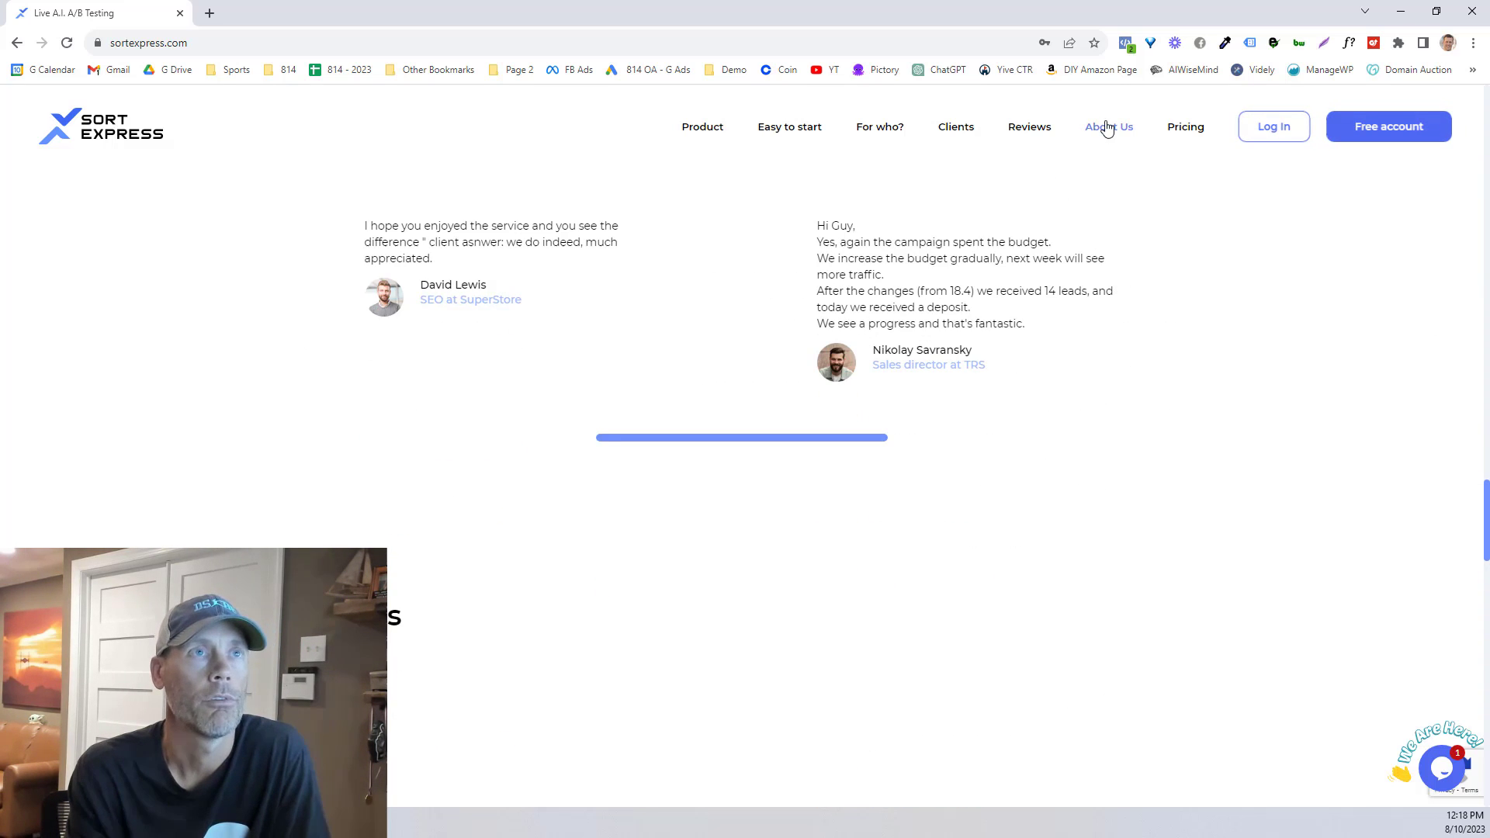
pyautogui.click(886, 135)
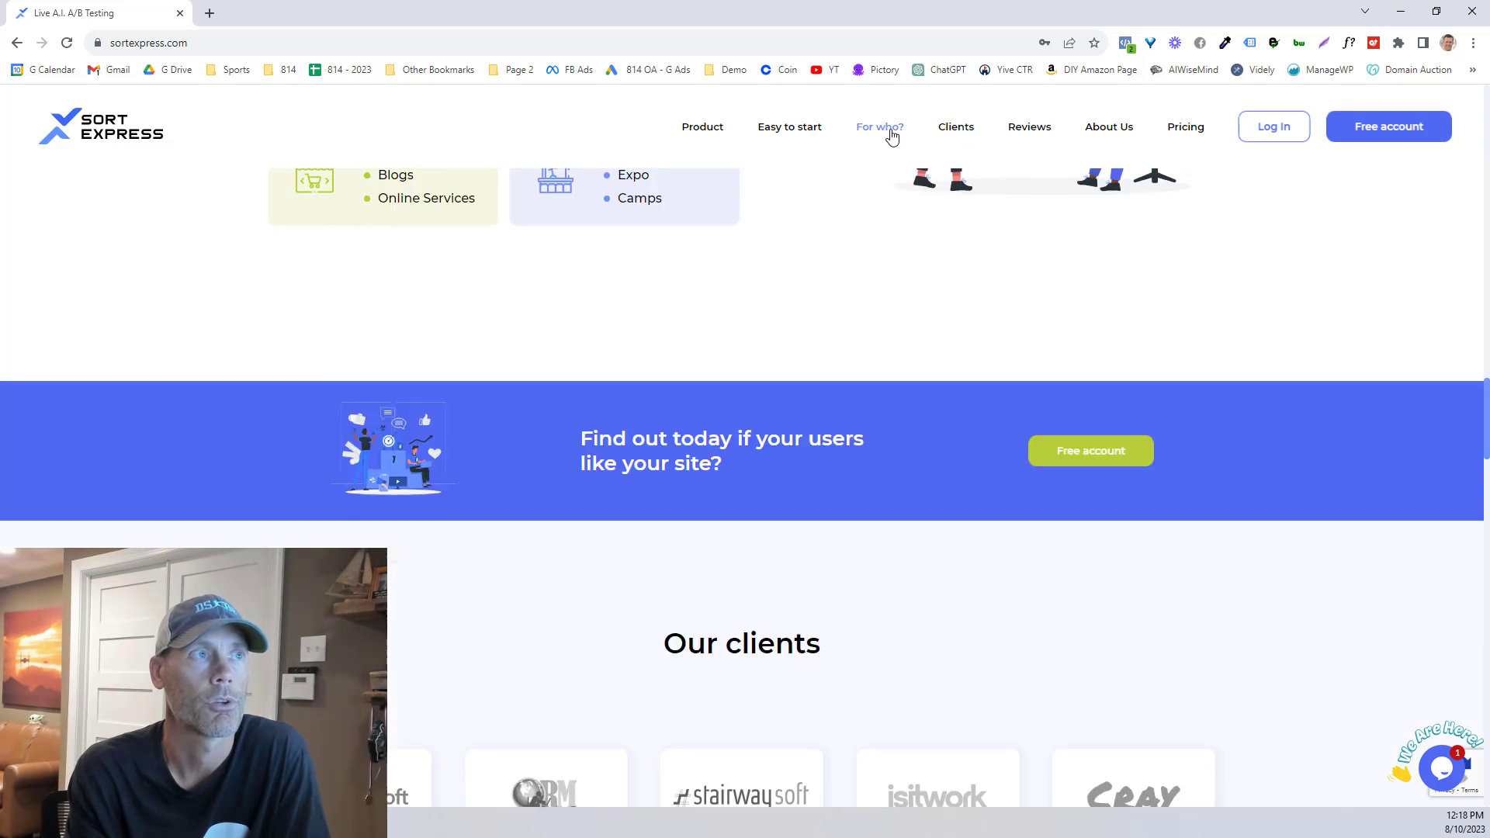